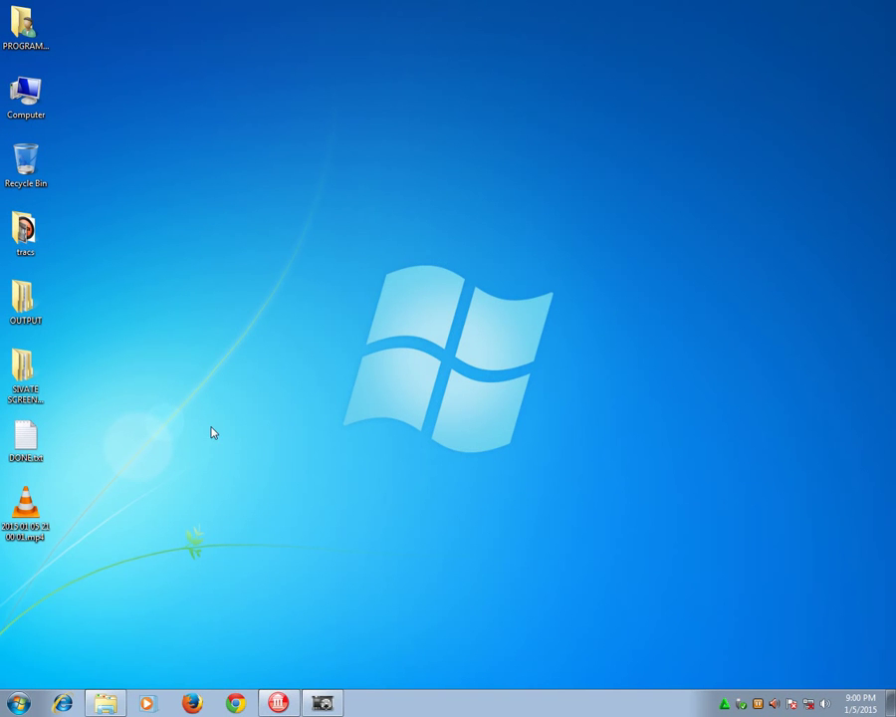
{"action": "right_click", "coordinate": [250, 457]}
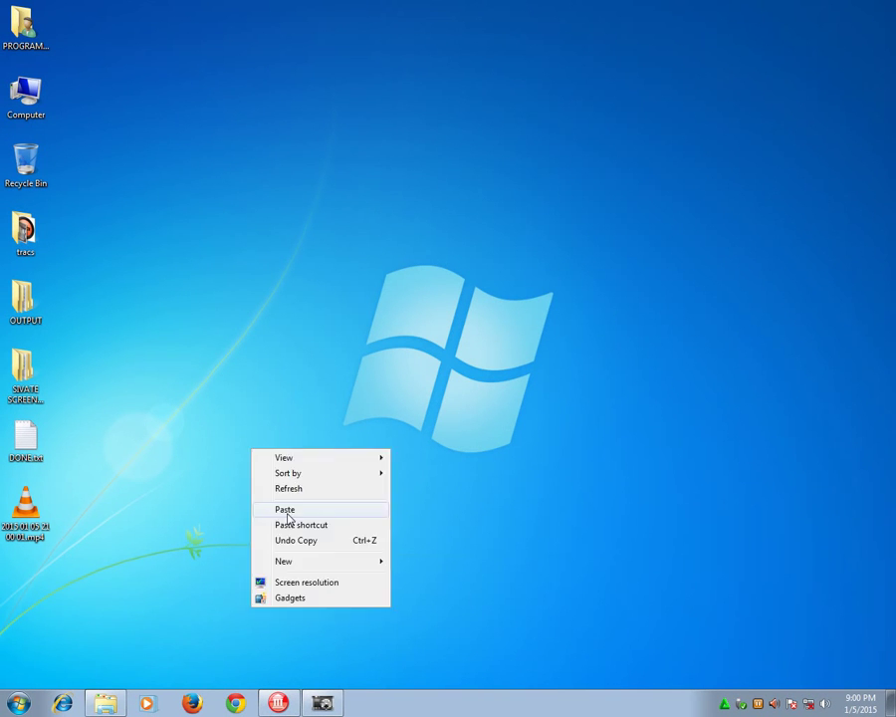
{"action": "left_click", "coordinate": [294, 492]}
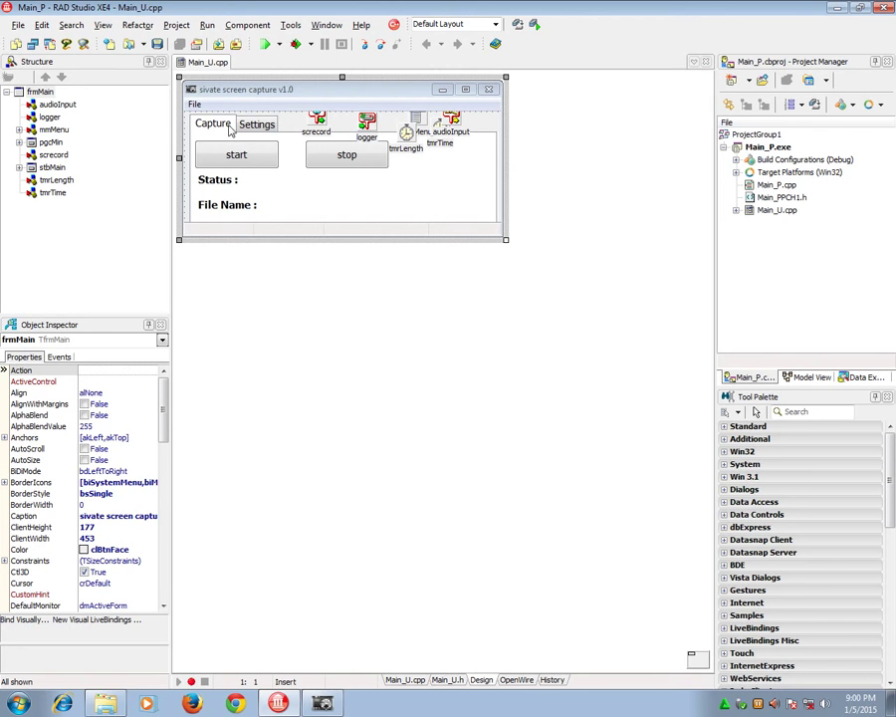
- Switch to RAD Studio and examine the sivate screen capture form design, the Main_U.cpp source and the Main_U.h header
{"action": "left_click", "coordinate": [410, 92]}
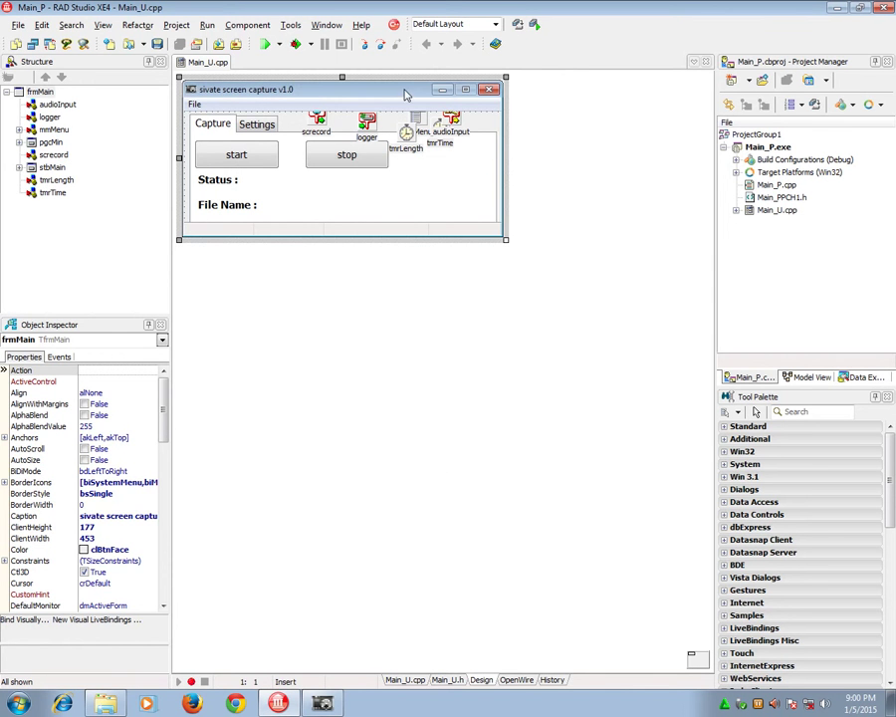
{"action": "left_click", "coordinate": [447, 679]}
{"action": "left_click", "coordinate": [408, 679]}
{"action": "left_click", "coordinate": [481, 679]}
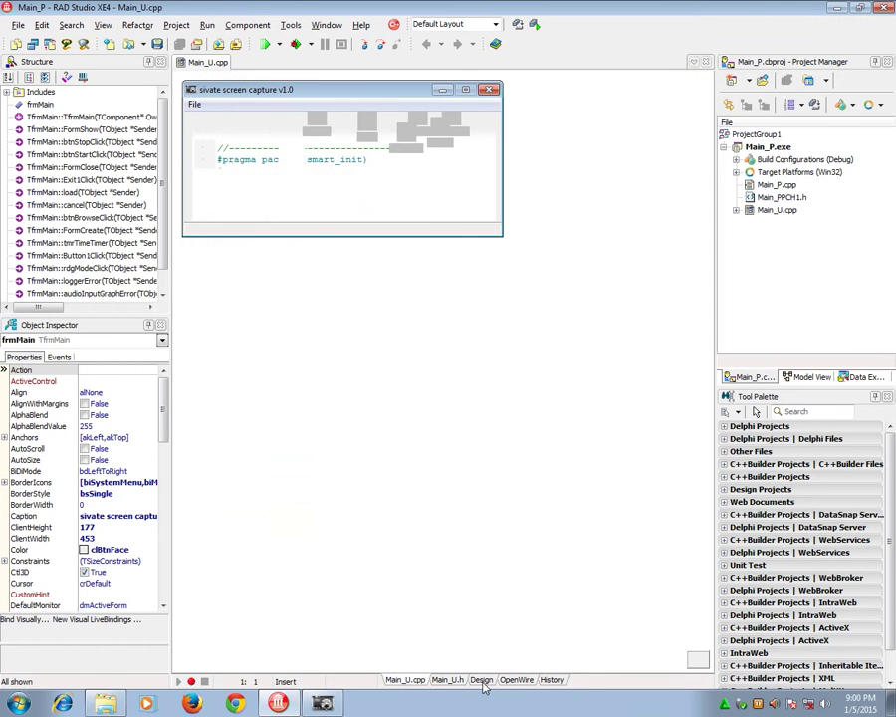
{"action": "left_click", "coordinate": [450, 680]}
{"action": "left_click", "coordinate": [405, 680]}
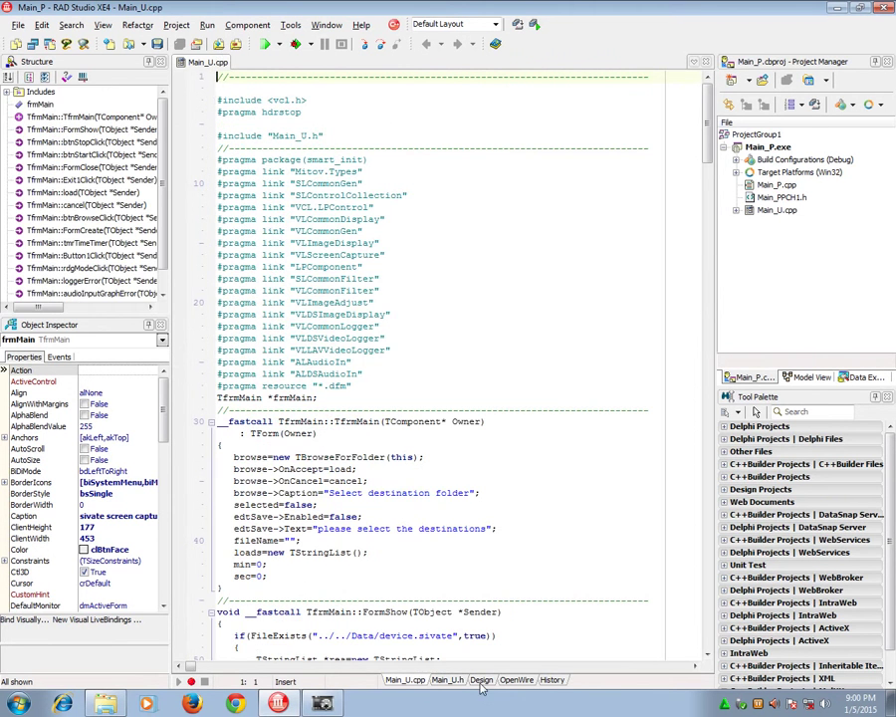
{"action": "mouse_move", "coordinate": [708, 105]}
{"action": "left_mouse_down"}
{"action": "mouse_move", "coordinate": [720, 587]}
{"action": "mouse_move", "coordinate": [734, 430]}
{"action": "mouse_move", "coordinate": [757, 474]}
{"action": "mouse_move", "coordinate": [757, 304]}
{"action": "mouse_move", "coordinate": [751, 141]}
{"action": "mouse_move", "coordinate": [716, 105]}
{"action": "left_mouse_up"}
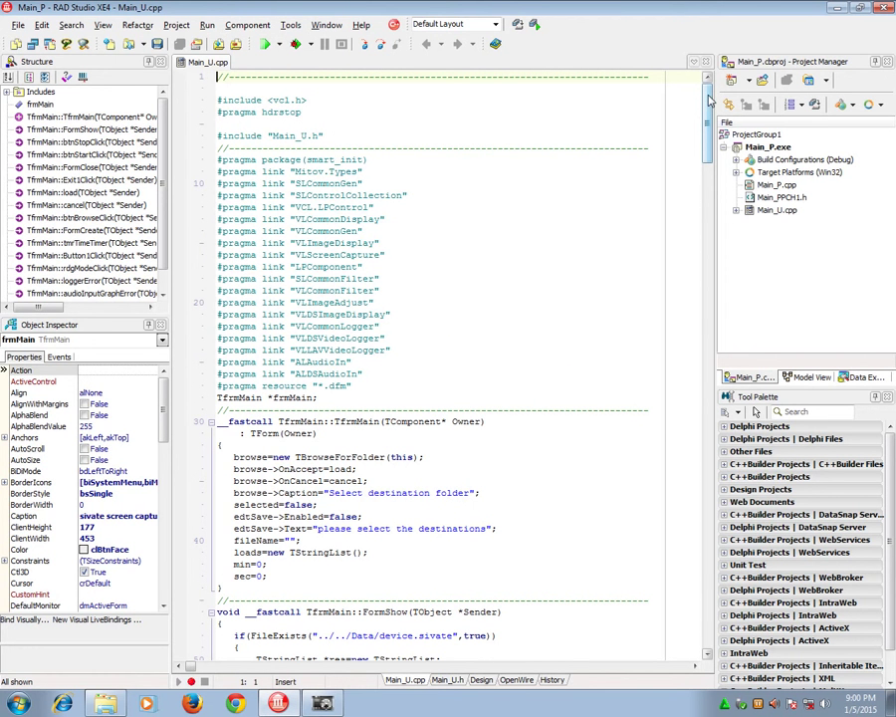
{"action": "left_click_drag", "start_coordinate": [709, 100], "coordinate": [716, 165]}
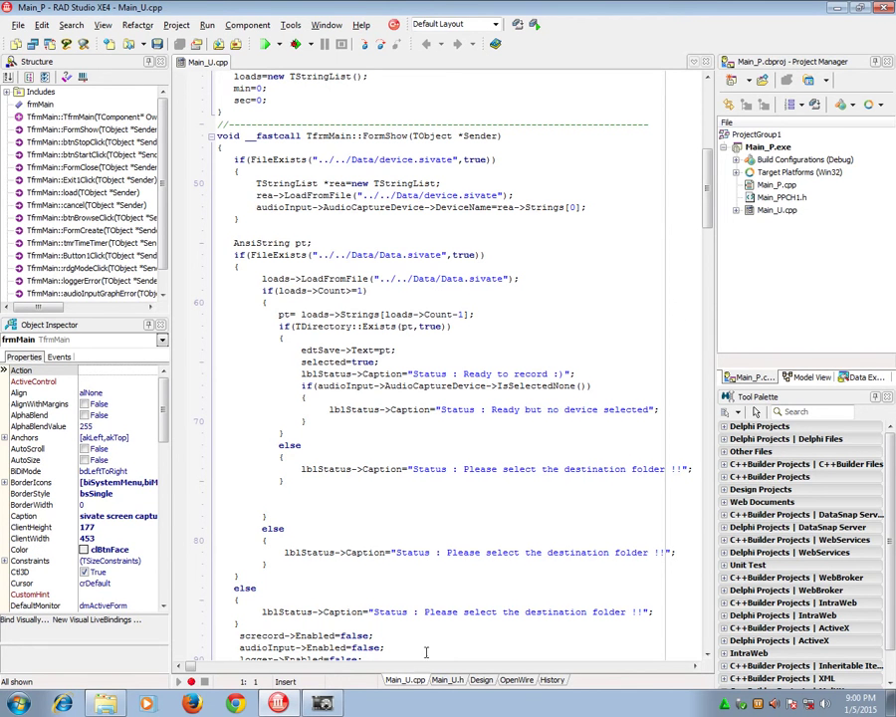
{"action": "left_click", "coordinate": [480, 680]}
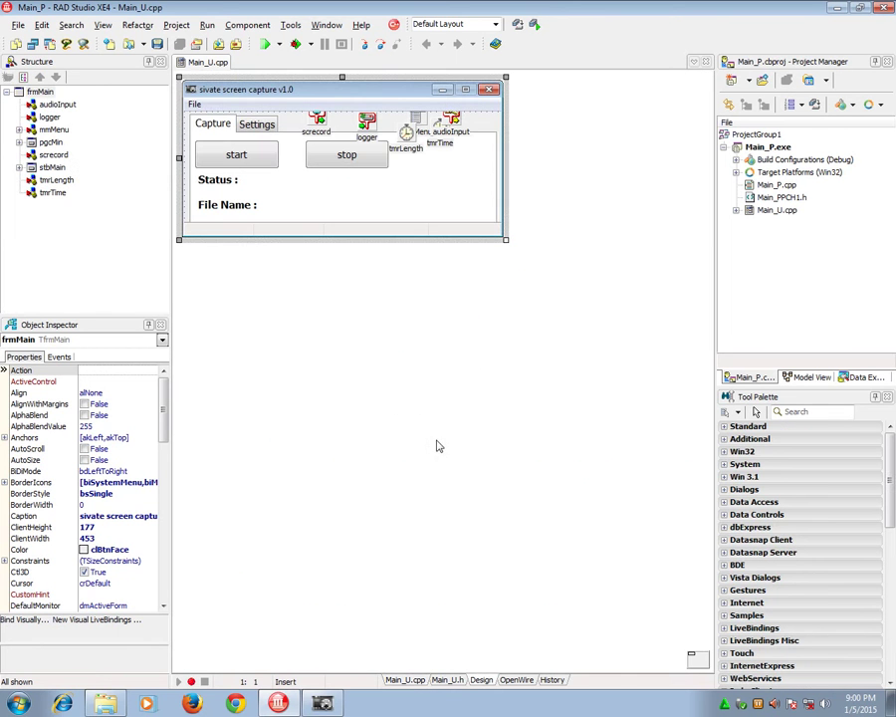
{"action": "left_click", "coordinate": [451, 682]}
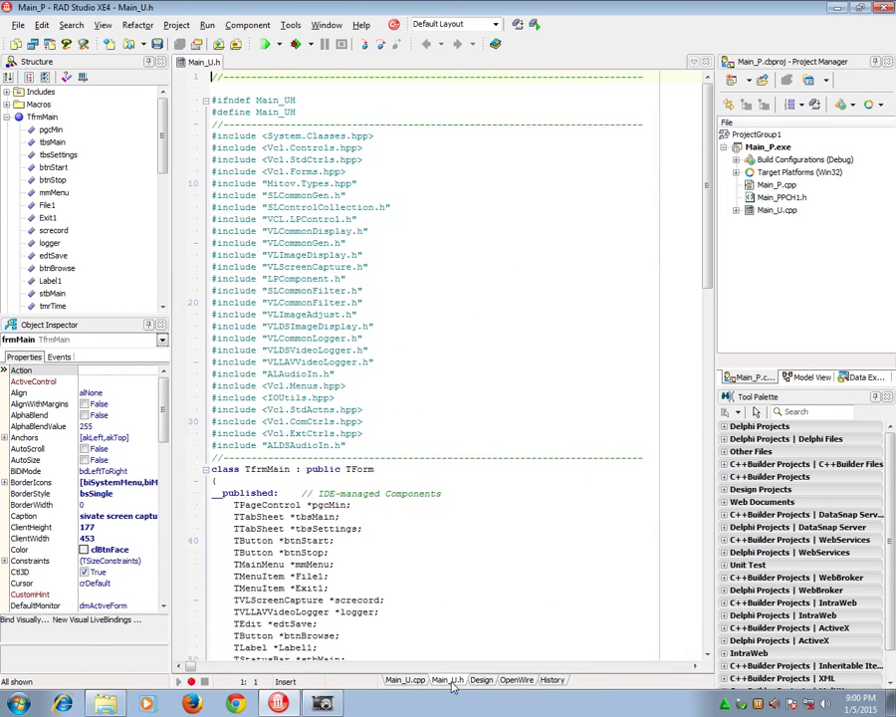
{"action": "left_click_drag", "start_coordinate": [712, 286], "coordinate": [713, 391]}
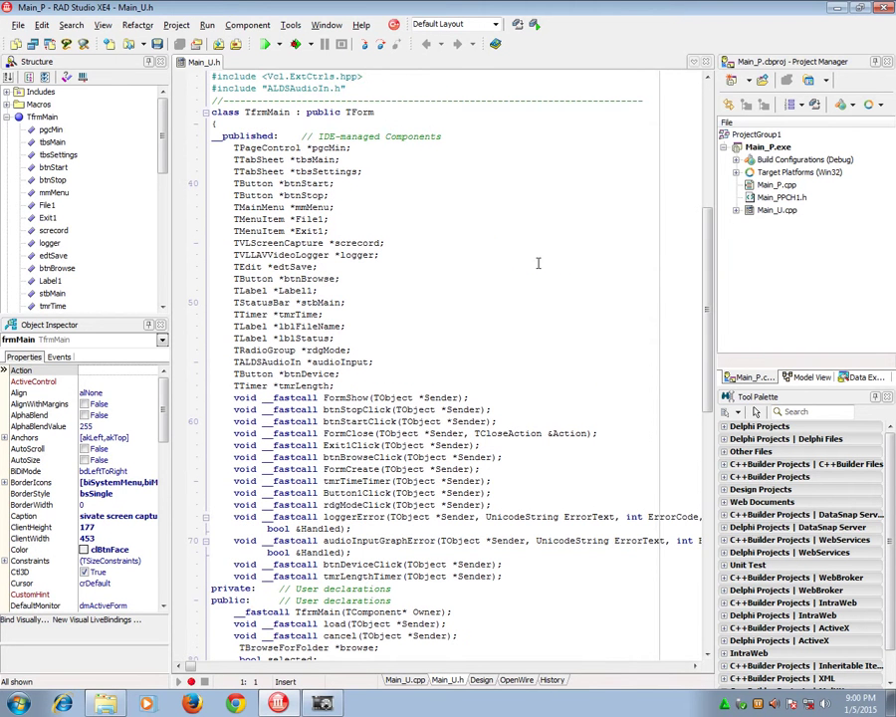
- Run the Main_P project and minimize RAD Studio, leaving the sivate screen capture window on the desktop
{"action": "left_click", "coordinate": [297, 45]}
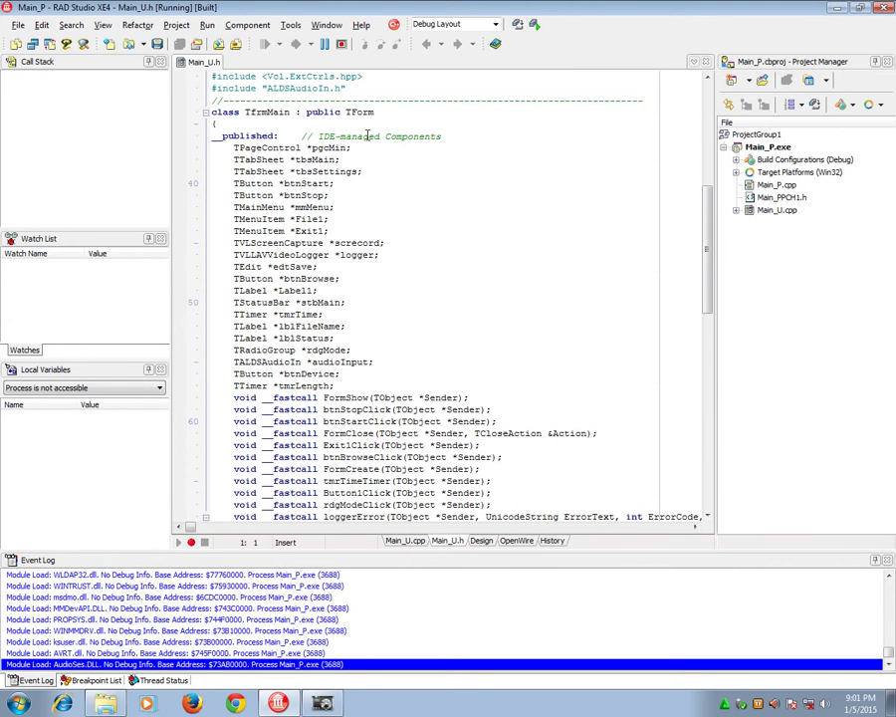
{"action": "left_click_drag", "start_coordinate": [154, 35], "coordinate": [381, 68]}
{"action": "left_click", "coordinate": [836, 7]}
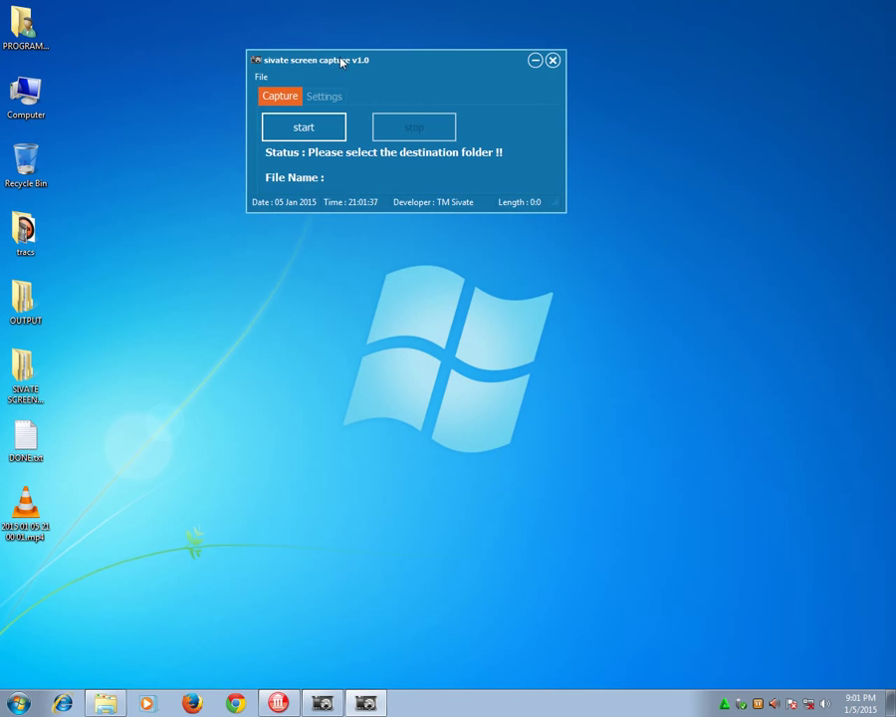
{"action": "left_click_drag", "start_coordinate": [339, 60], "coordinate": [244, 110]}
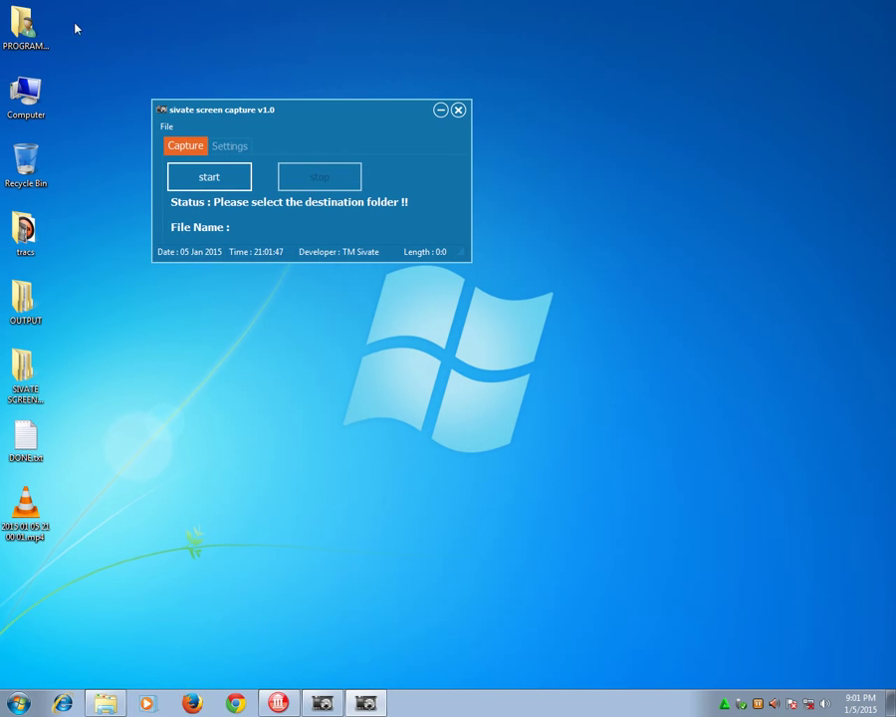
{"action": "left_click_drag", "start_coordinate": [109, 5], "coordinate": [398, 266]}
{"action": "left_click_drag", "start_coordinate": [530, 280], "coordinate": [118, 54]}
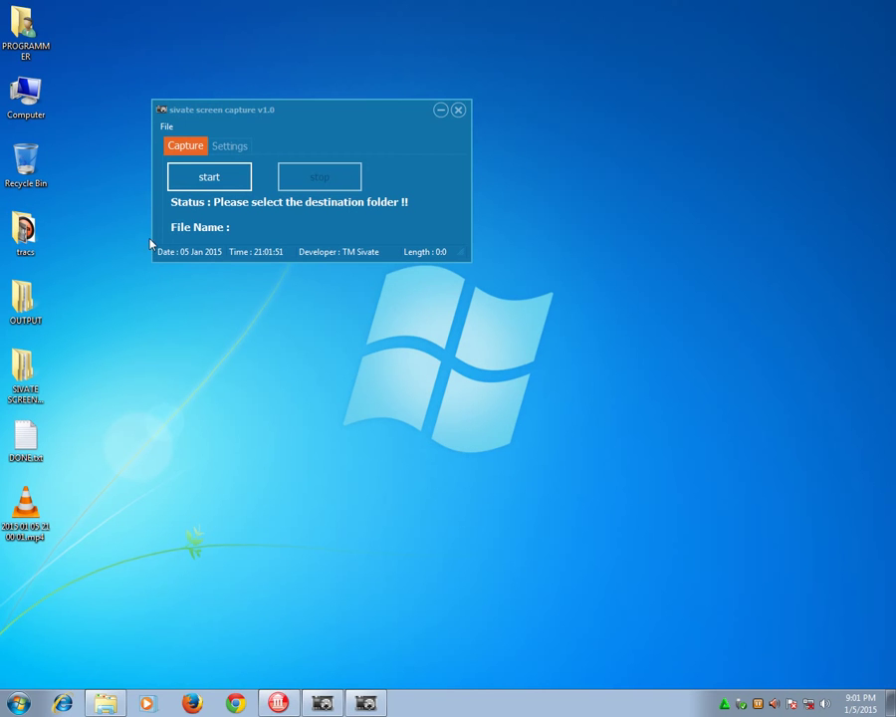
- Create a new folder named "record out" on the desktop, skipping the rename of the PROGRAMMER folder
{"action": "right_click", "coordinate": [260, 355]}
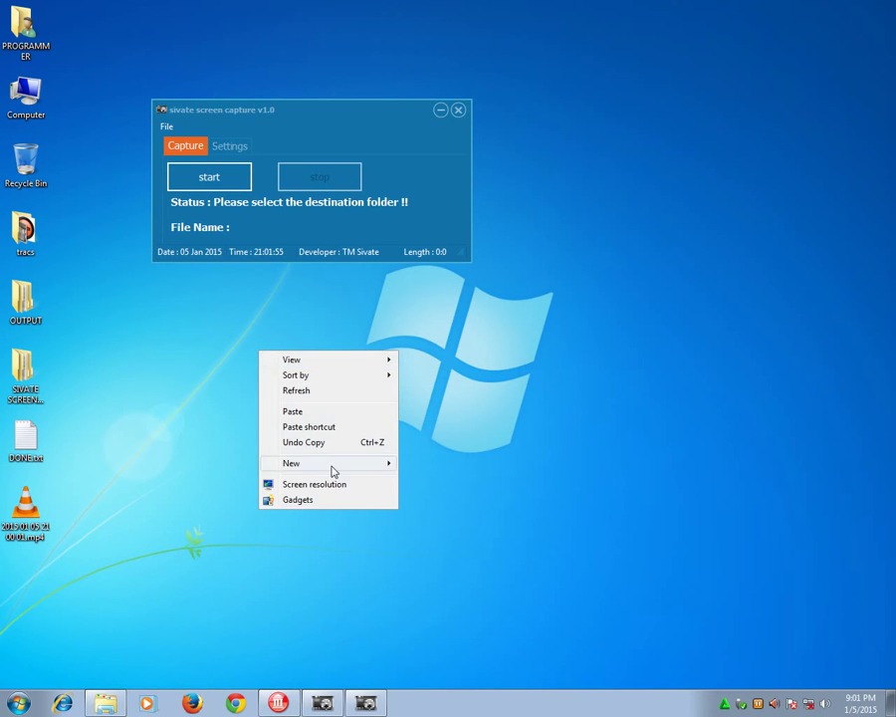
{"action": "mouse_move", "coordinate": [335, 464]}
{"action": "left_click", "coordinate": [443, 467]}
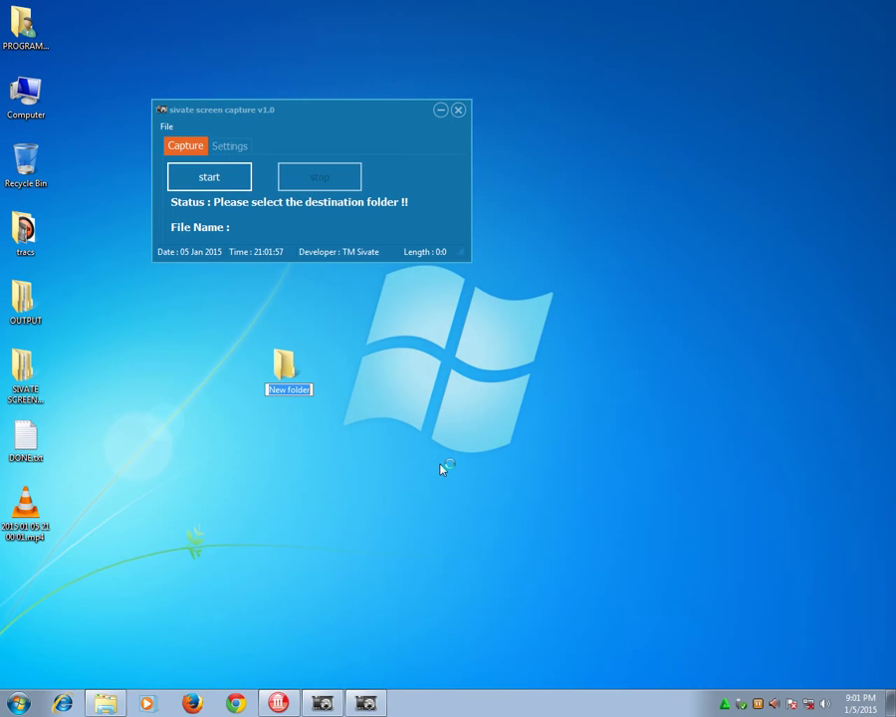
{"action": "type", "text": "o"}
{"action": "type", "text": "ecord ou"}
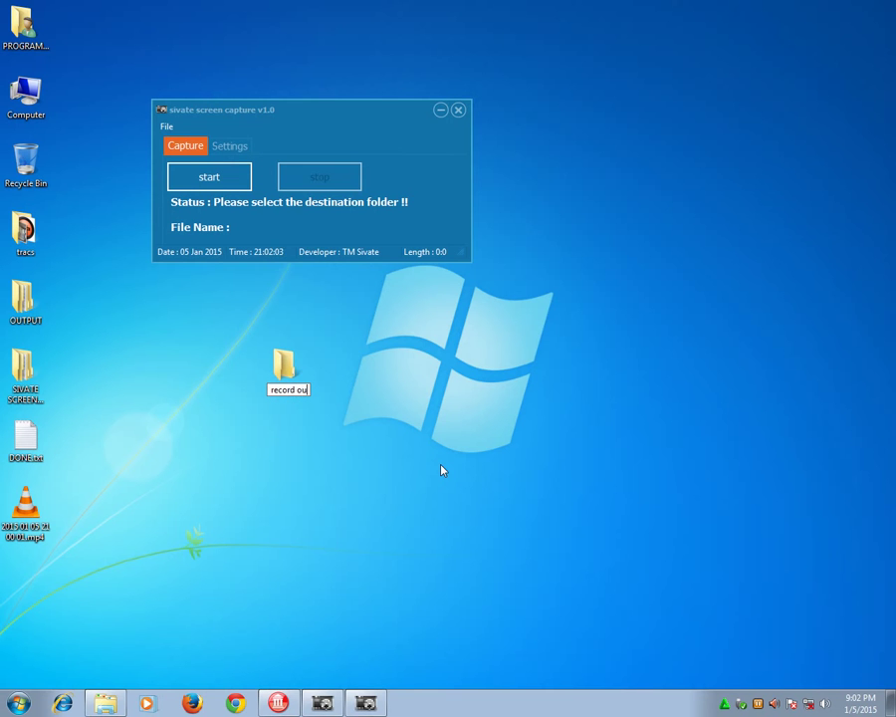
{"action": "type", "text": "t"}
{"action": "key", "text": "Return"}
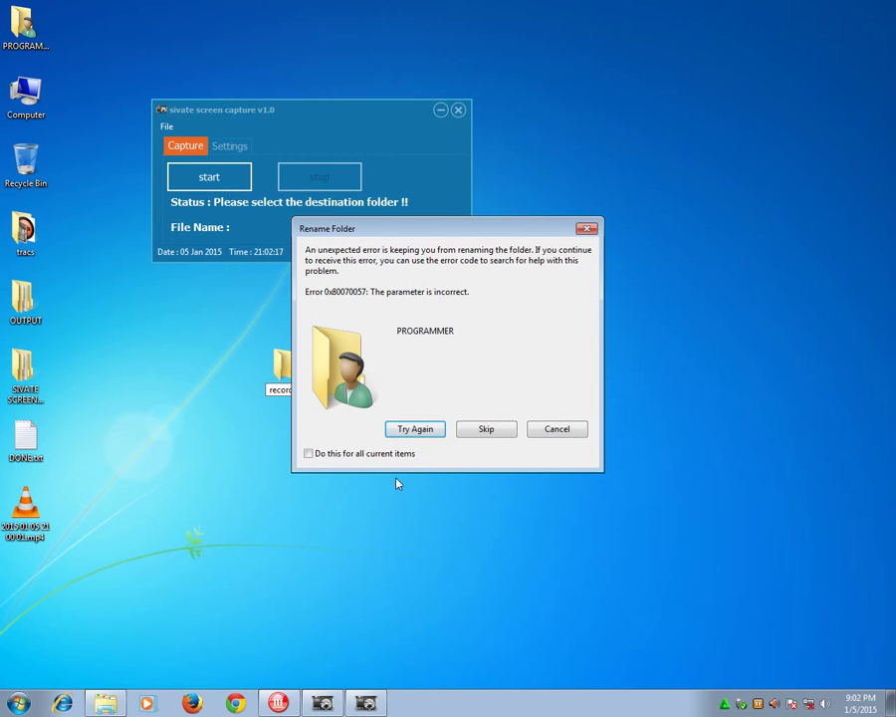
{"action": "left_click", "coordinate": [402, 432]}
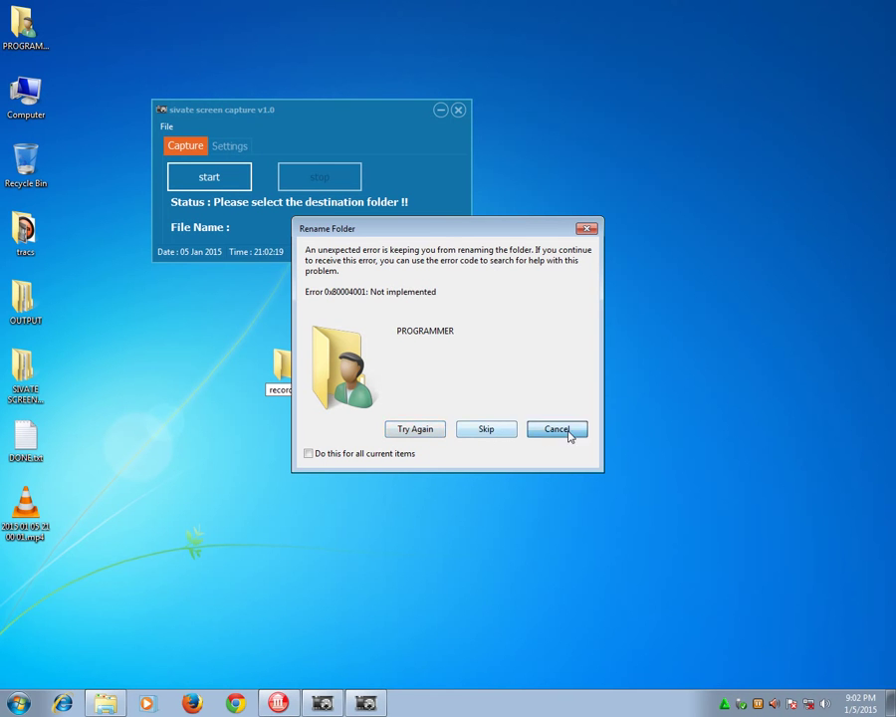
{"action": "left_click", "coordinate": [508, 430]}
{"action": "right_click", "coordinate": [356, 368]}
{"action": "left_click", "coordinate": [377, 414]}
{"action": "right_click", "coordinate": [289, 385]}
{"action": "left_click", "coordinate": [325, 326]}
{"action": "left_click_drag", "start_coordinate": [234, 329], "coordinate": [372, 408]}
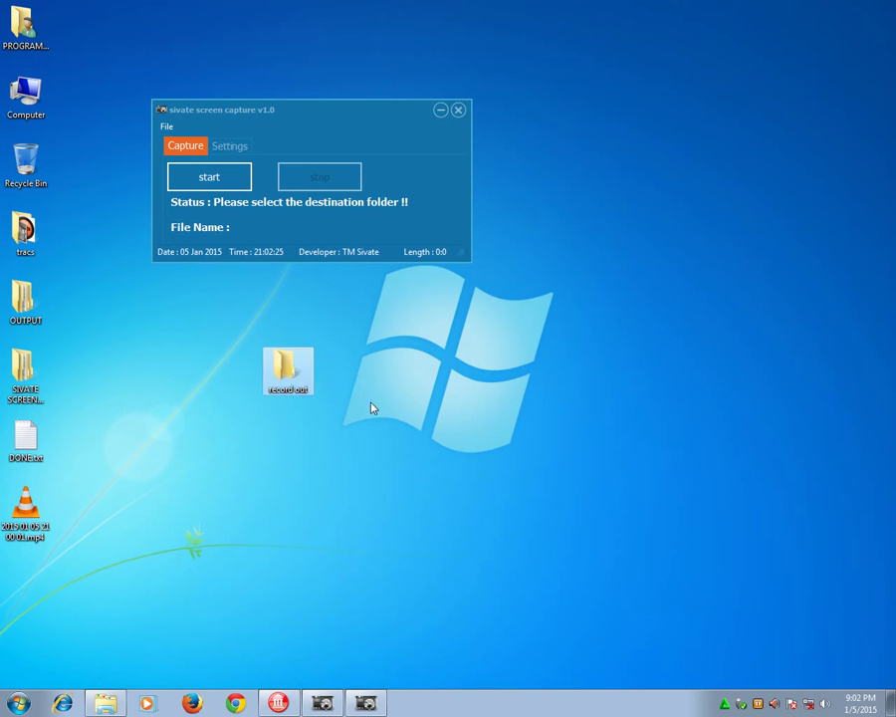
{"action": "left_click", "coordinate": [256, 212]}
{"action": "left_click_drag", "start_coordinate": [263, 110], "coordinate": [329, 100]}
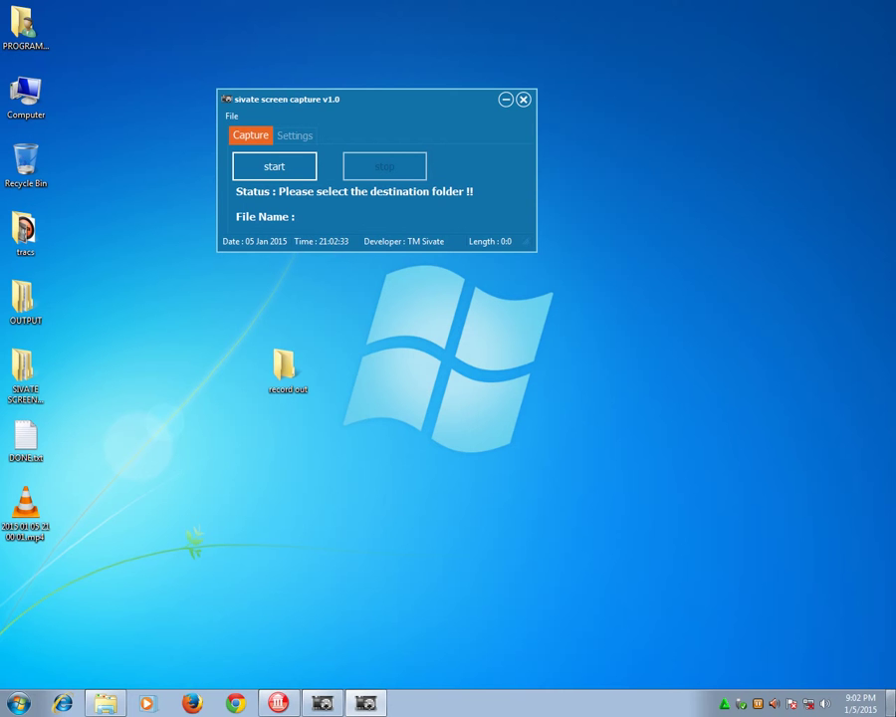
{"action": "left_click_drag", "start_coordinate": [527, 333], "coordinate": [629, 333]}
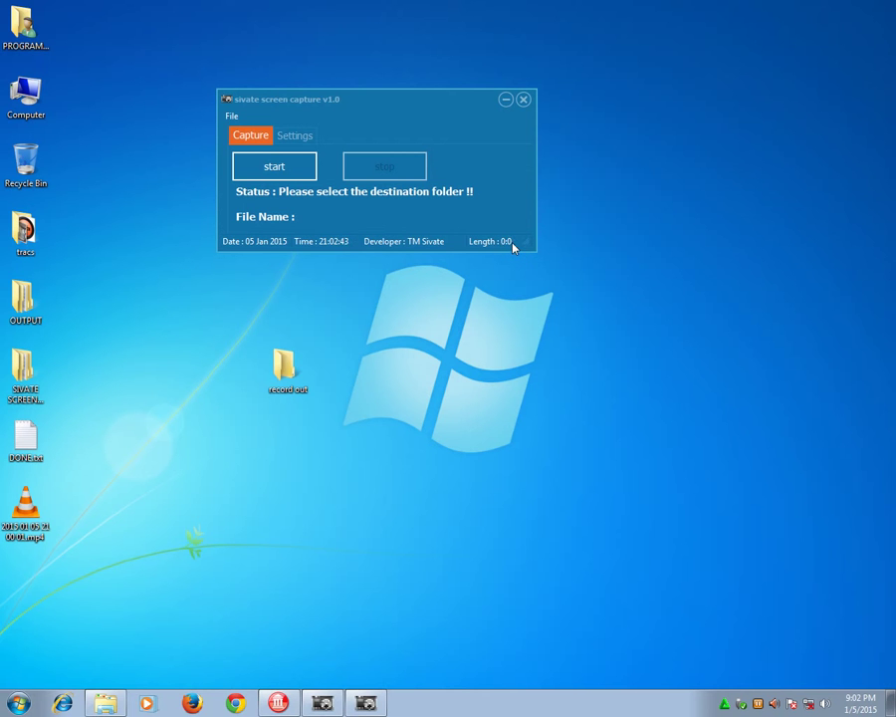
{"action": "left_click_drag", "start_coordinate": [339, 104], "coordinate": [408, 84]}
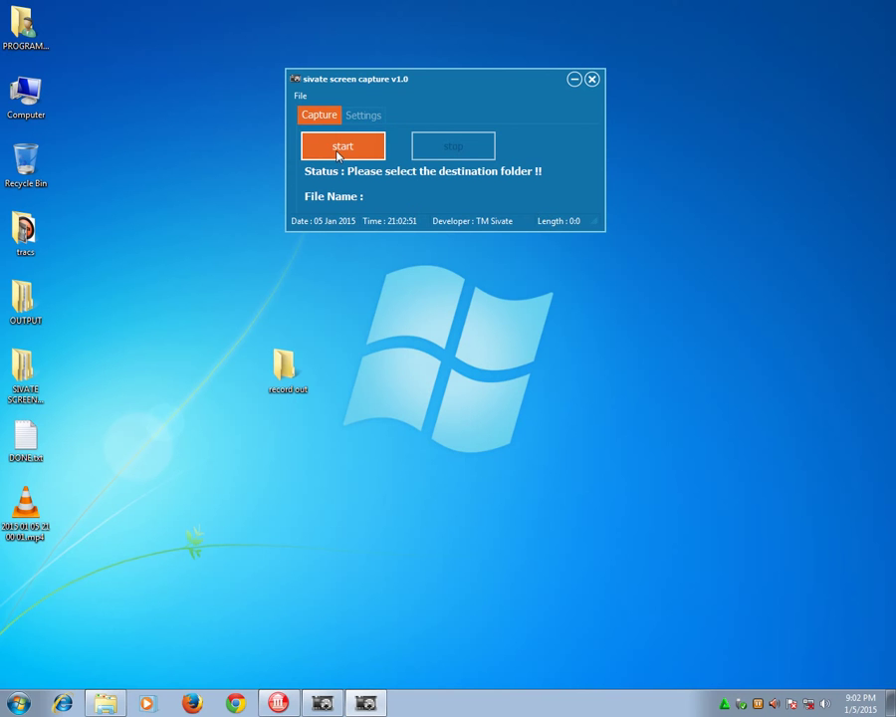
- View the capture settings, then try to start a recording without a destination folder and acknowledge the notice
{"action": "left_click", "coordinate": [362, 114]}
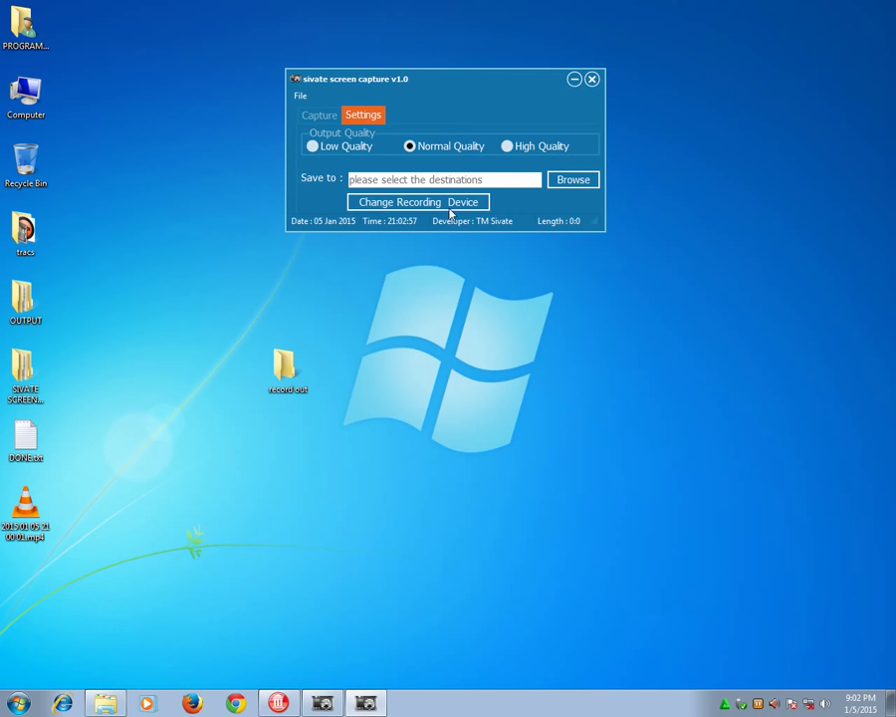
{"action": "left_click", "coordinate": [319, 114]}
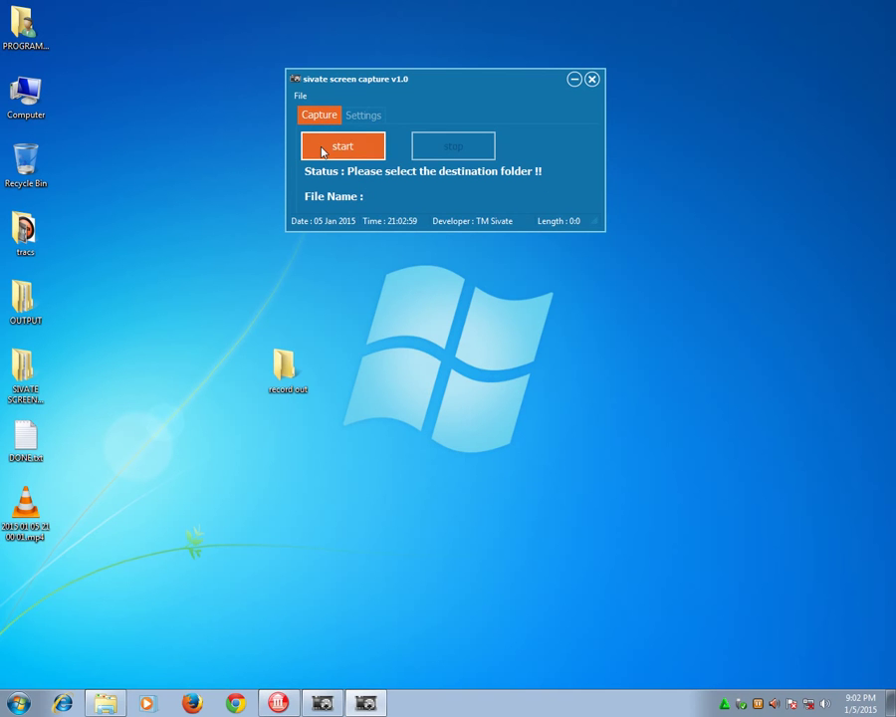
{"action": "left_click", "coordinate": [322, 151]}
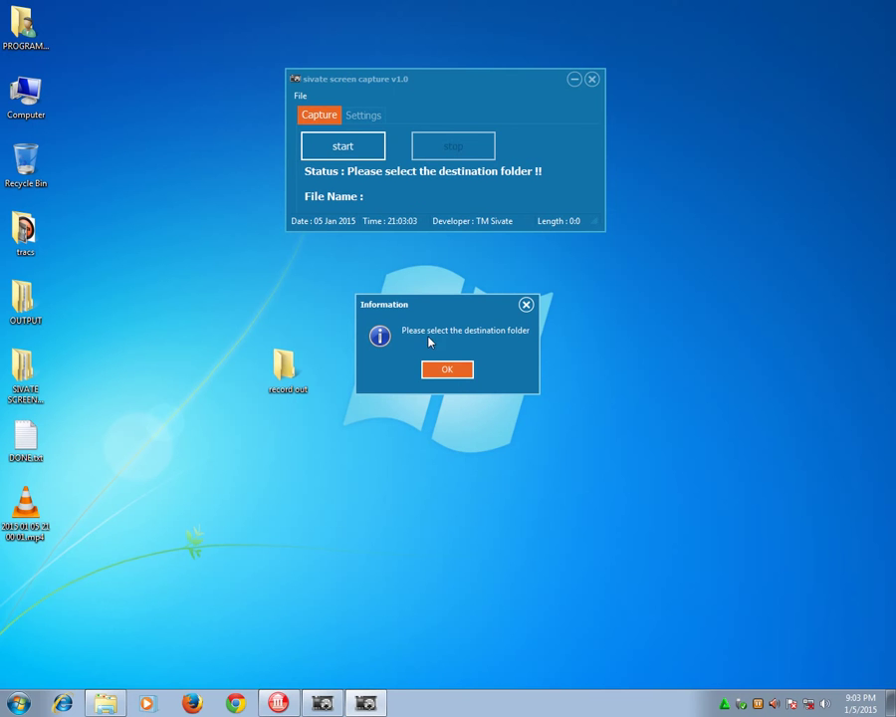
{"action": "left_click", "coordinate": [450, 369]}
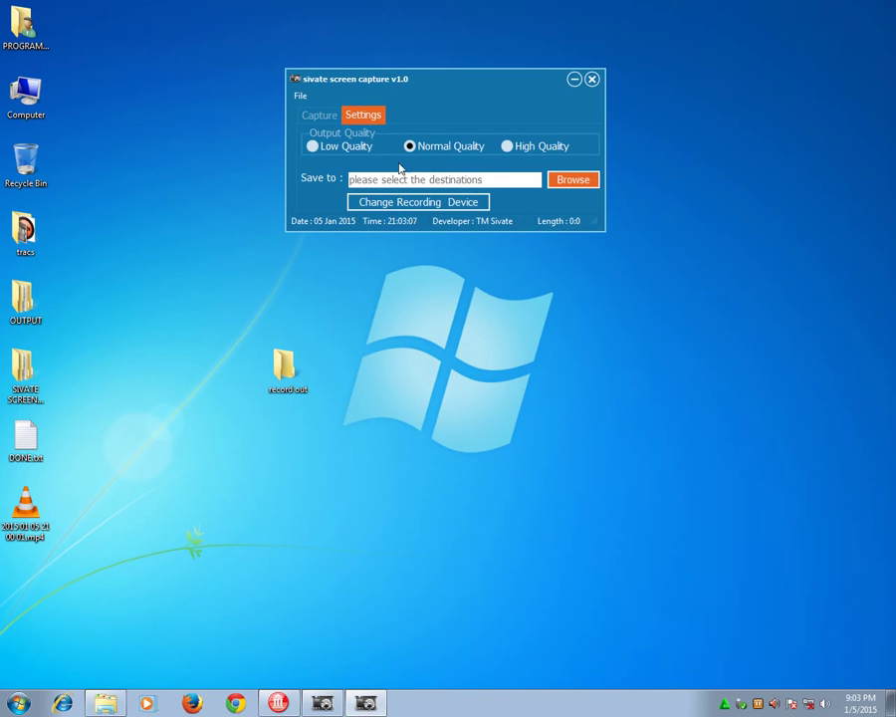
- Set the recordings' save location to the "record out" folder on the desktop
{"action": "left_click", "coordinate": [572, 179]}
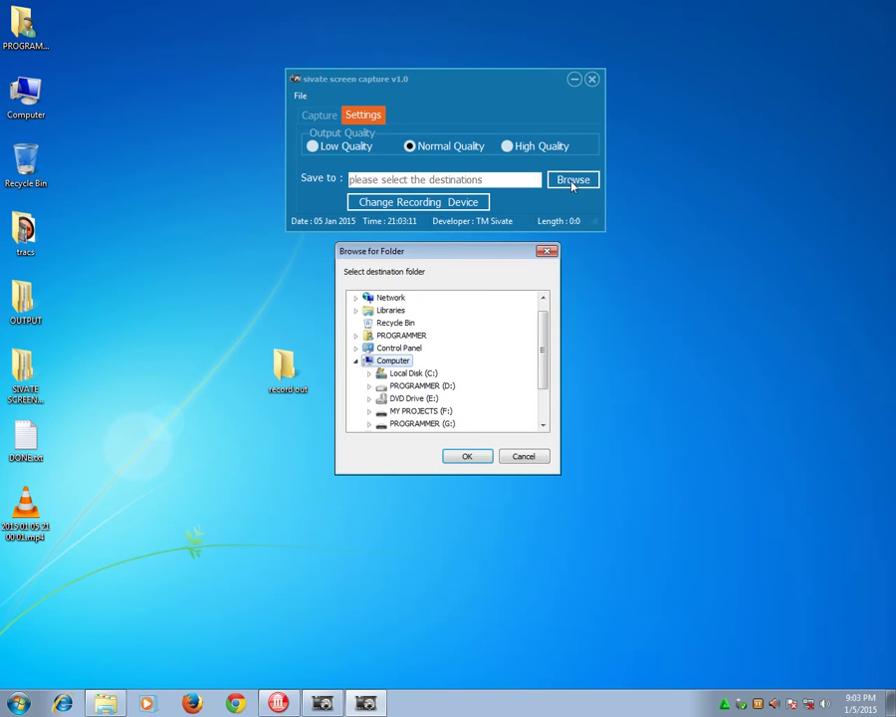
{"action": "left_click_drag", "start_coordinate": [542, 368], "coordinate": [543, 410]}
{"action": "left_click", "coordinate": [394, 399]}
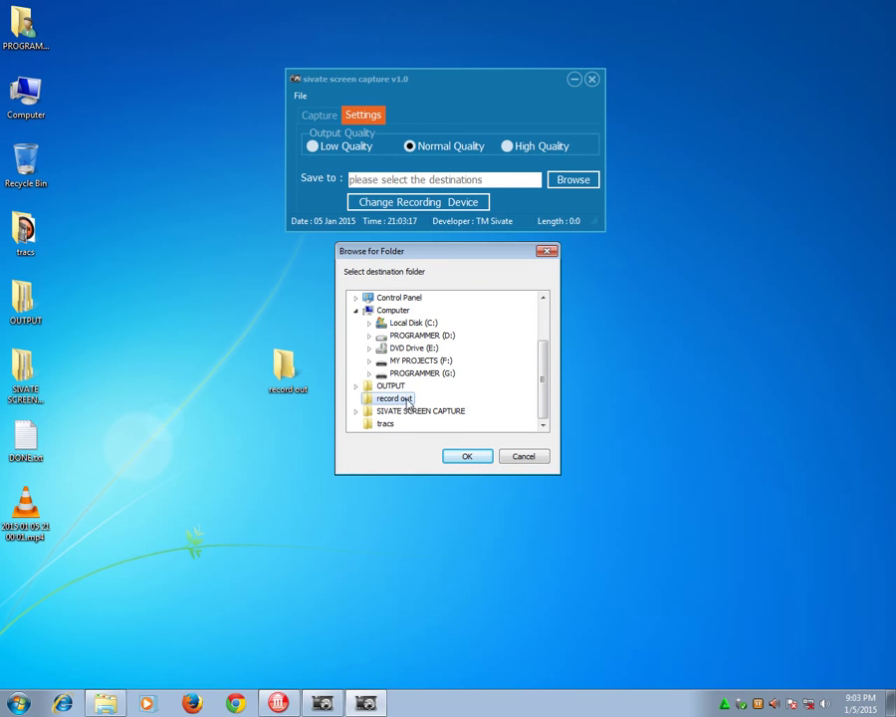
{"action": "left_click_drag", "start_coordinate": [291, 374], "coordinate": [182, 320]}
{"action": "left_click", "coordinate": [402, 402]}
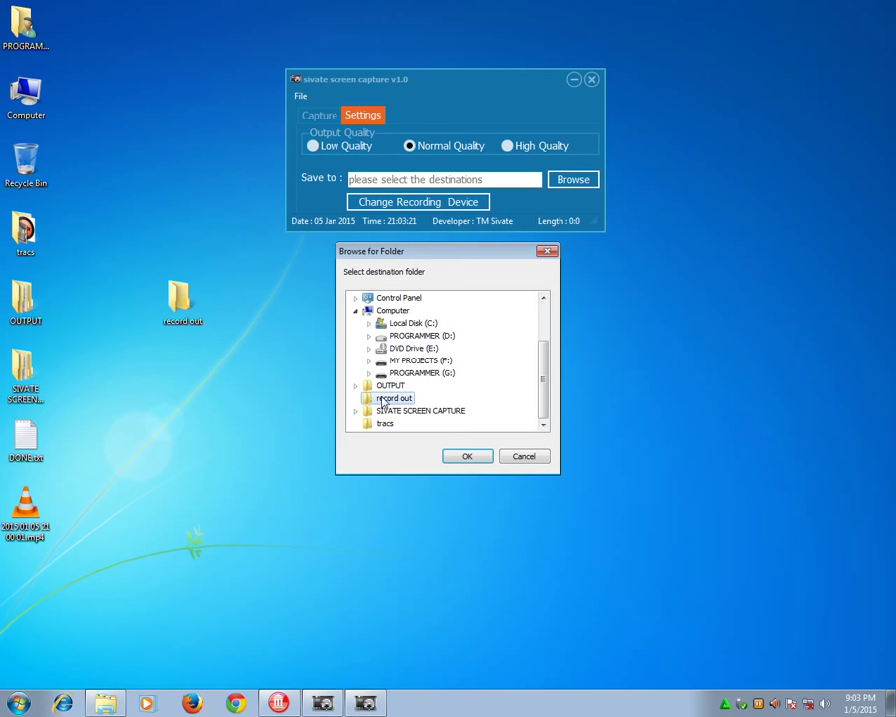
{"action": "left_click", "coordinate": [469, 457]}
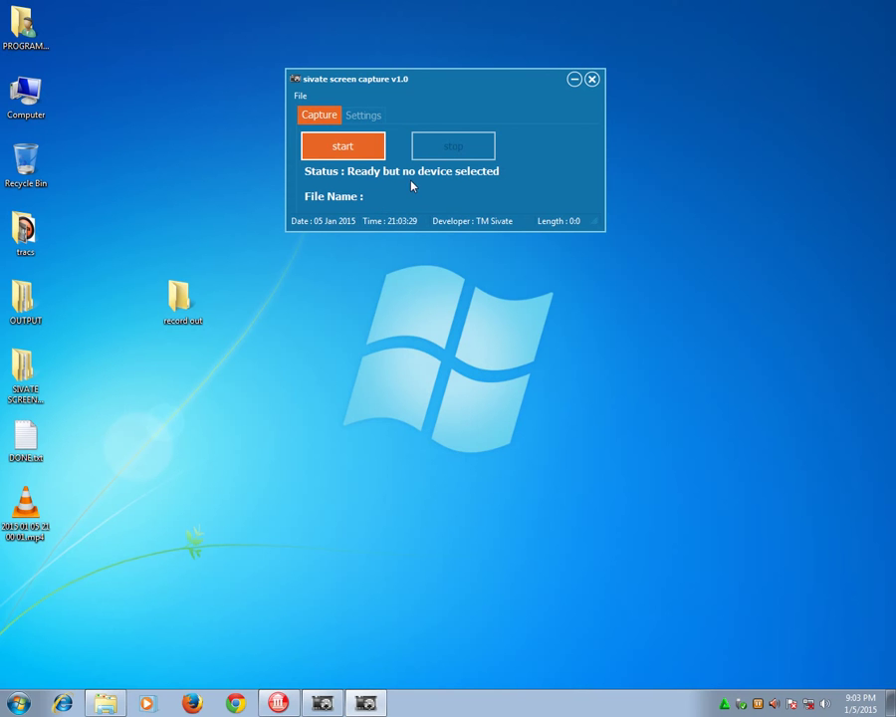
- Review the output quality and save location settings, then start a recording to bring up the device selection notice
{"action": "left_click_drag", "start_coordinate": [336, 83], "coordinate": [295, 70]}
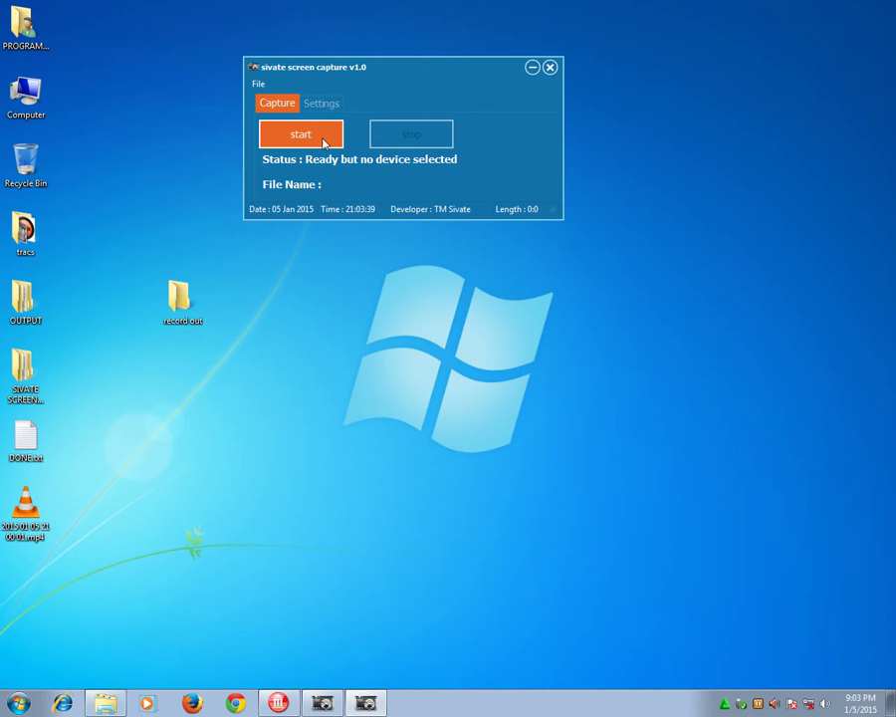
{"action": "left_click", "coordinate": [324, 105]}
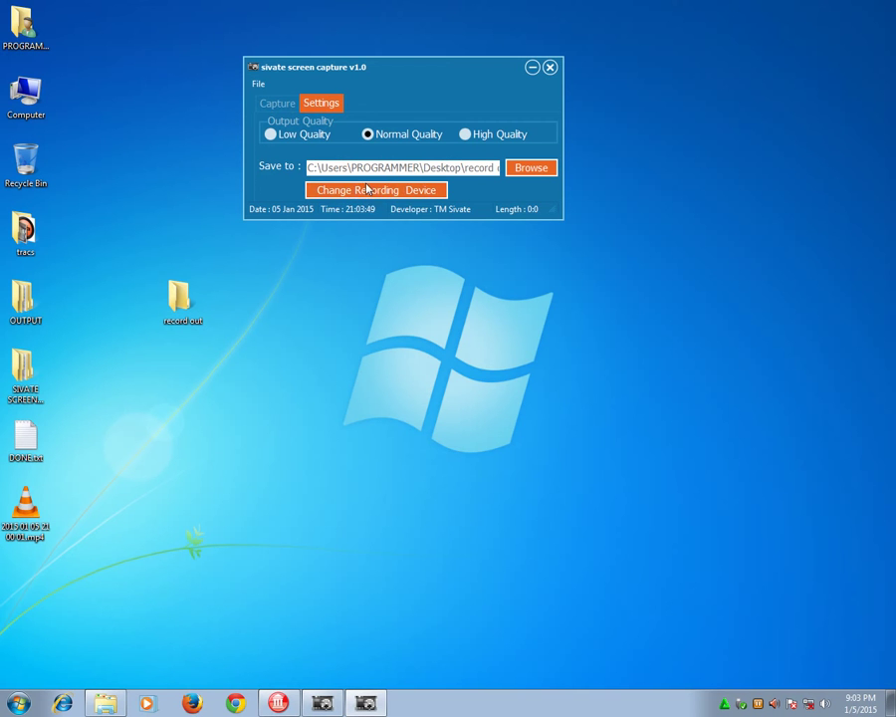
{"action": "left_click", "coordinate": [279, 104]}
{"action": "left_click", "coordinate": [290, 141]}
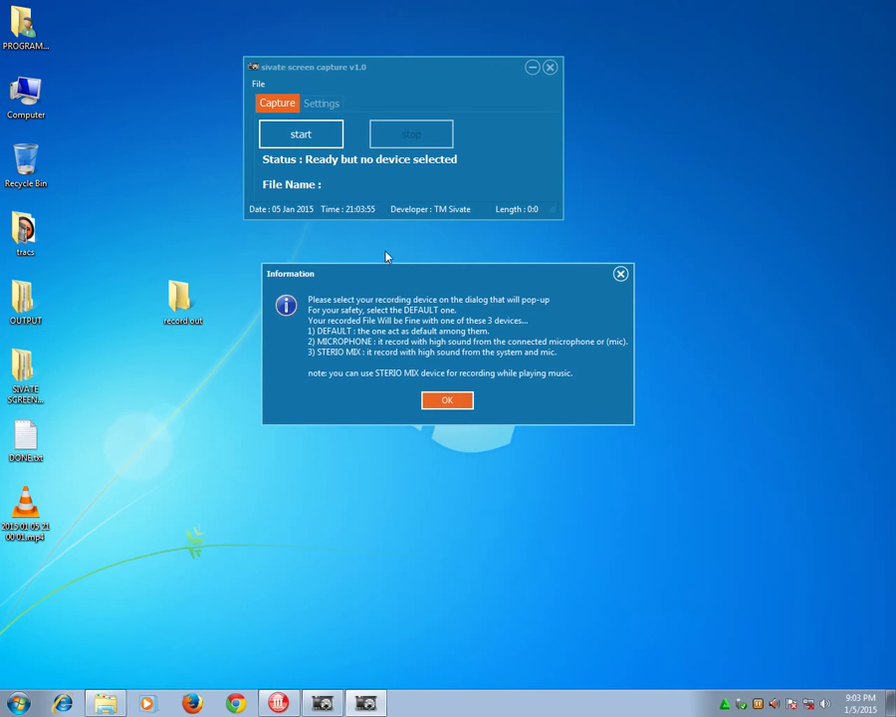
{"action": "left_click_drag", "start_coordinate": [376, 270], "coordinate": [360, 231]}
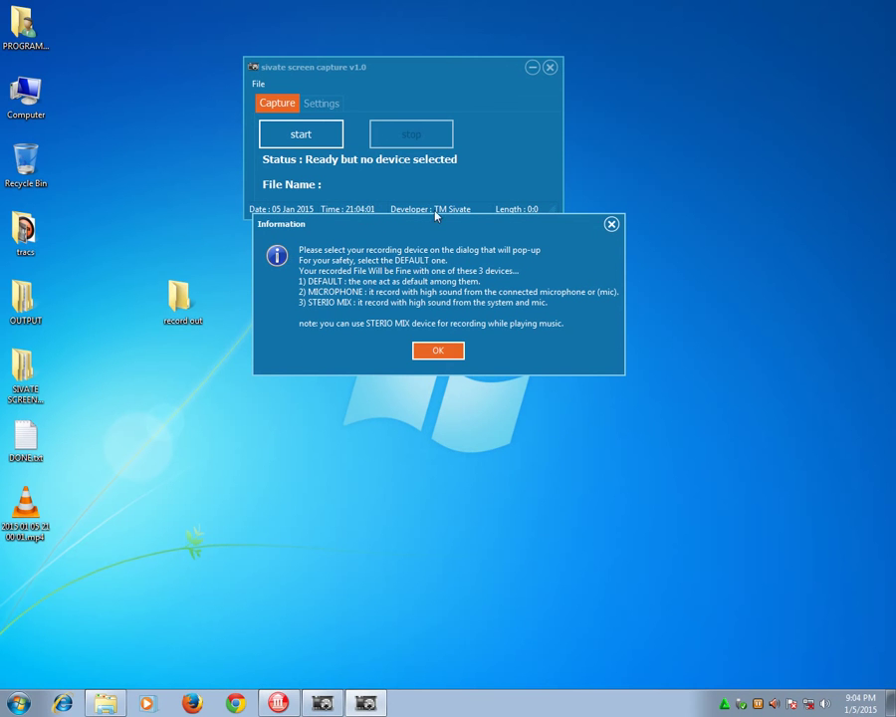
{"action": "left_click_drag", "start_coordinate": [375, 228], "coordinate": [506, 237]}
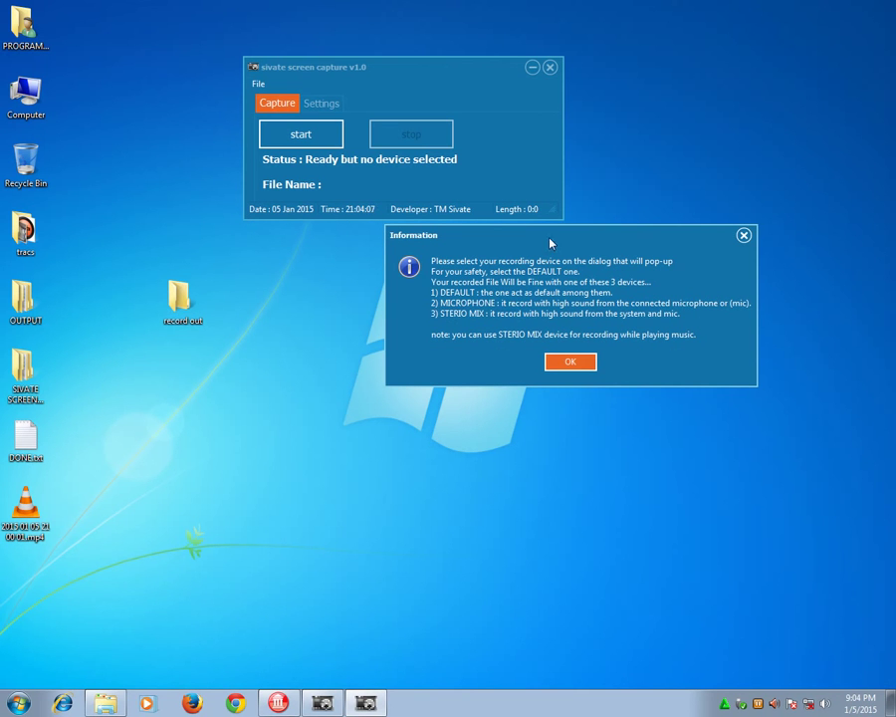
{"action": "left_click_drag", "start_coordinate": [550, 243], "coordinate": [390, 246]}
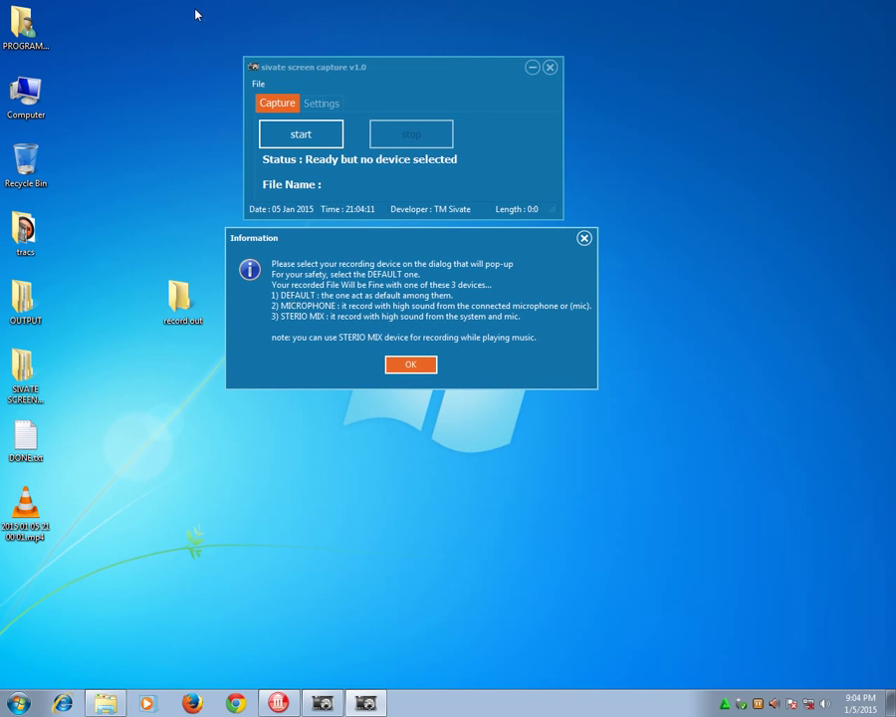
{"action": "left_click_drag", "start_coordinate": [195, 12], "coordinate": [894, 515]}
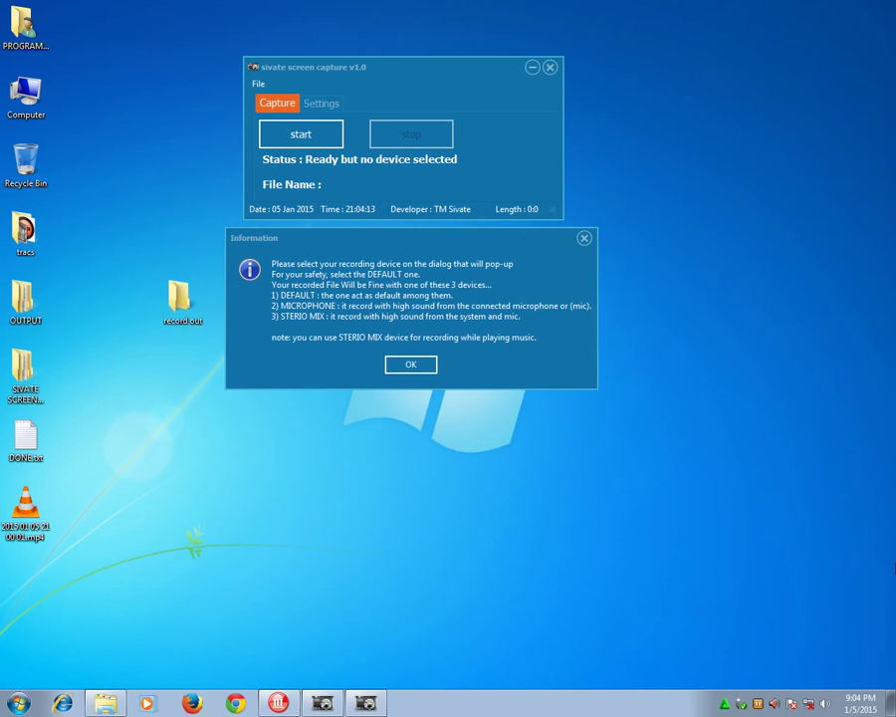
{"action": "left_click_drag", "start_coordinate": [893, 563], "coordinate": [711, 486]}
{"action": "left_click_drag", "start_coordinate": [630, 380], "coordinate": [189, 7]}
{"action": "left_click", "coordinate": [129, 211]}
{"action": "left_click_drag", "start_coordinate": [334, 247], "coordinate": [456, 261]}
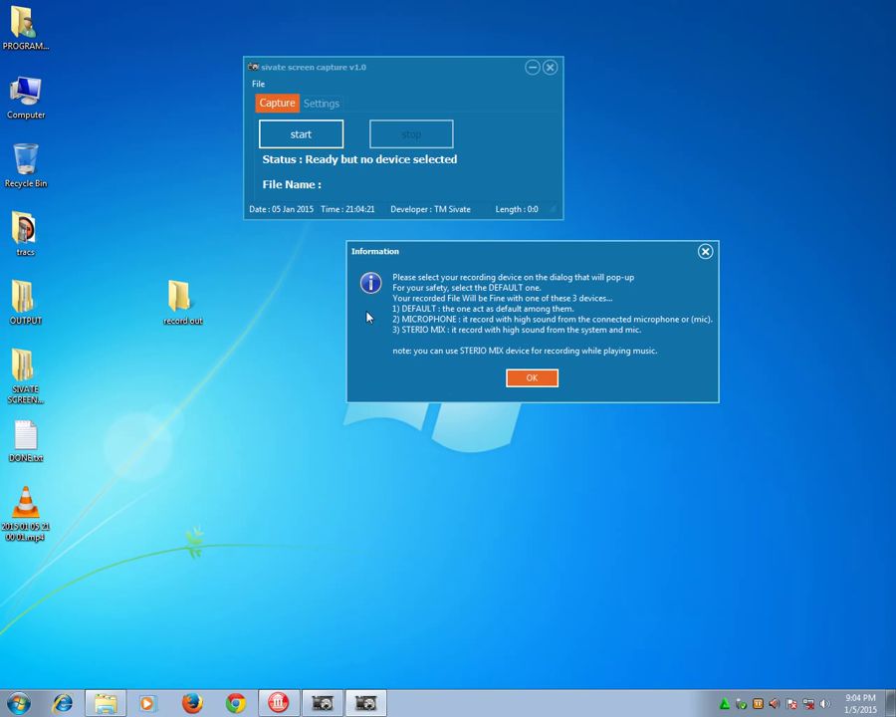
- Move the "record out" folder to the end of the desktop icon column and refresh the desktop
{"action": "left_click_drag", "start_coordinate": [203, 30], "coordinate": [229, 8]}
{"action": "left_click_drag", "start_coordinate": [192, 314], "coordinate": [40, 596]}
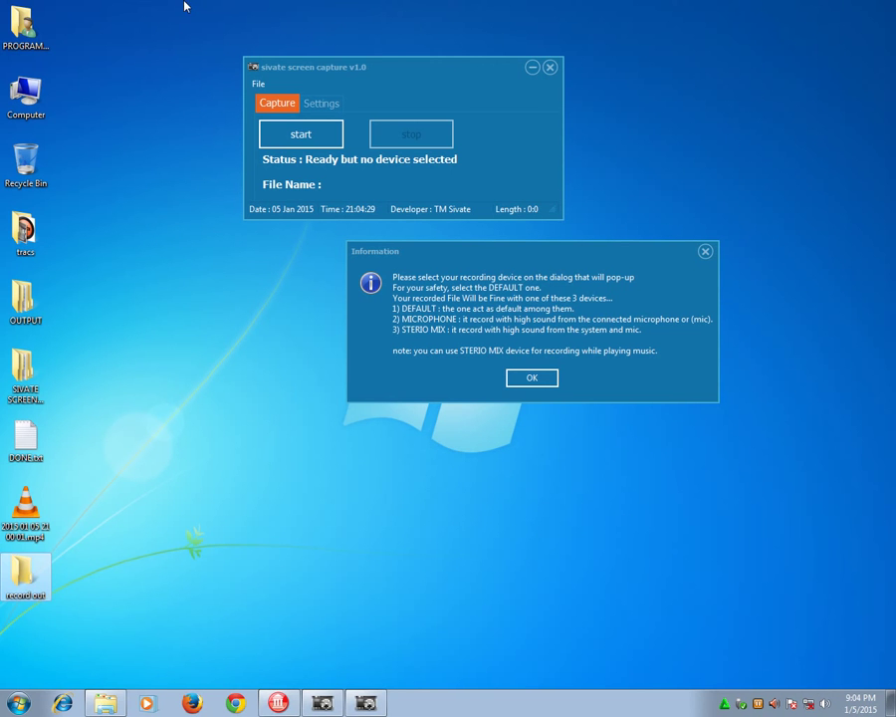
{"action": "left_click", "coordinate": [193, 43]}
{"action": "right_click", "coordinate": [195, 151]}
{"action": "left_click", "coordinate": [235, 187]}
{"action": "left_click_drag", "start_coordinate": [420, 254], "coordinate": [262, 243]}
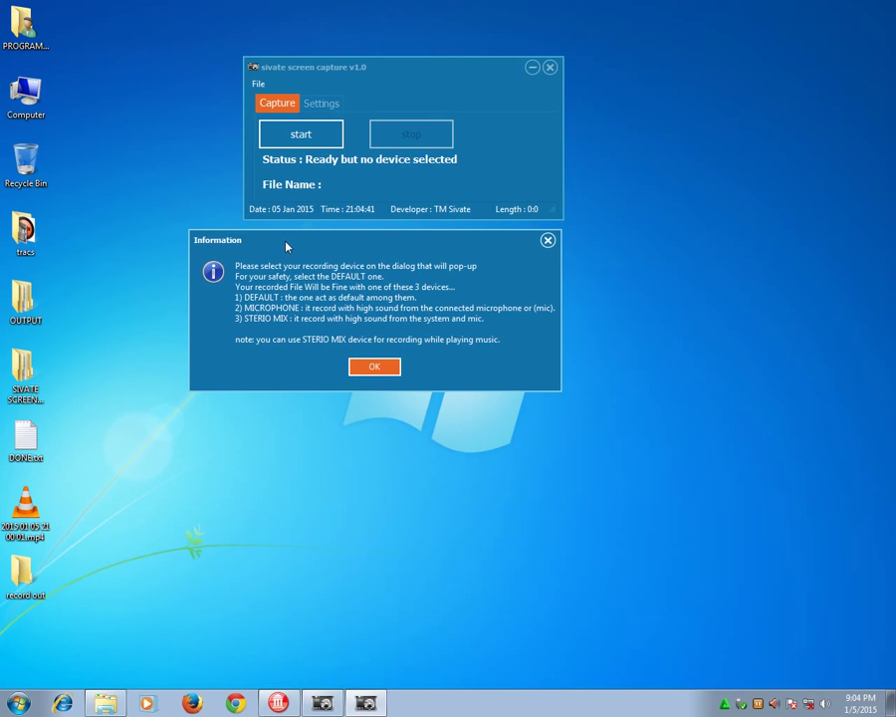
{"action": "left_click_drag", "start_coordinate": [298, 241], "coordinate": [361, 256]}
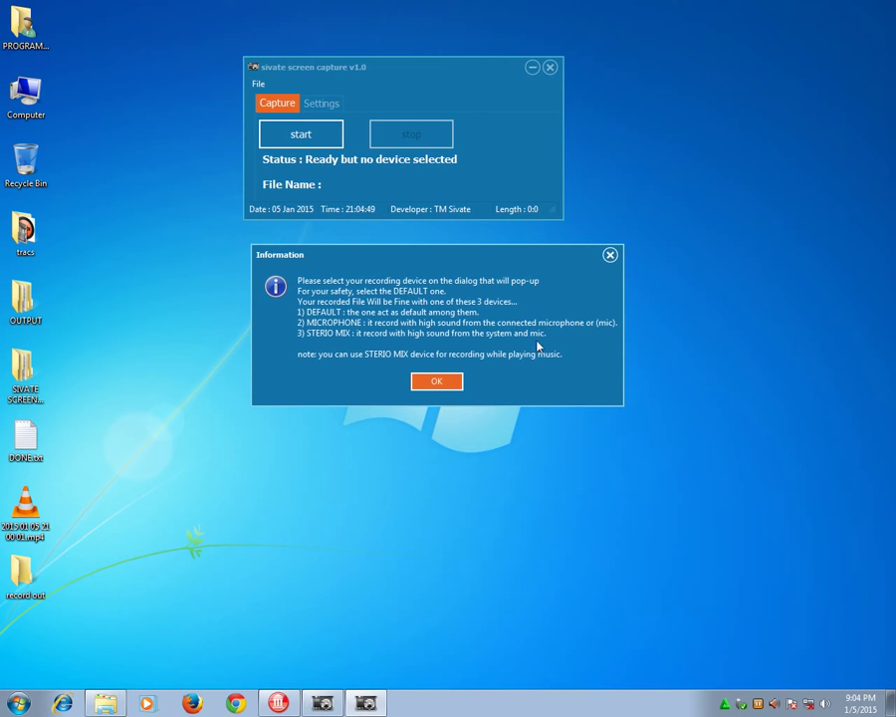
{"action": "left_click_drag", "start_coordinate": [481, 410], "coordinate": [266, 434]}
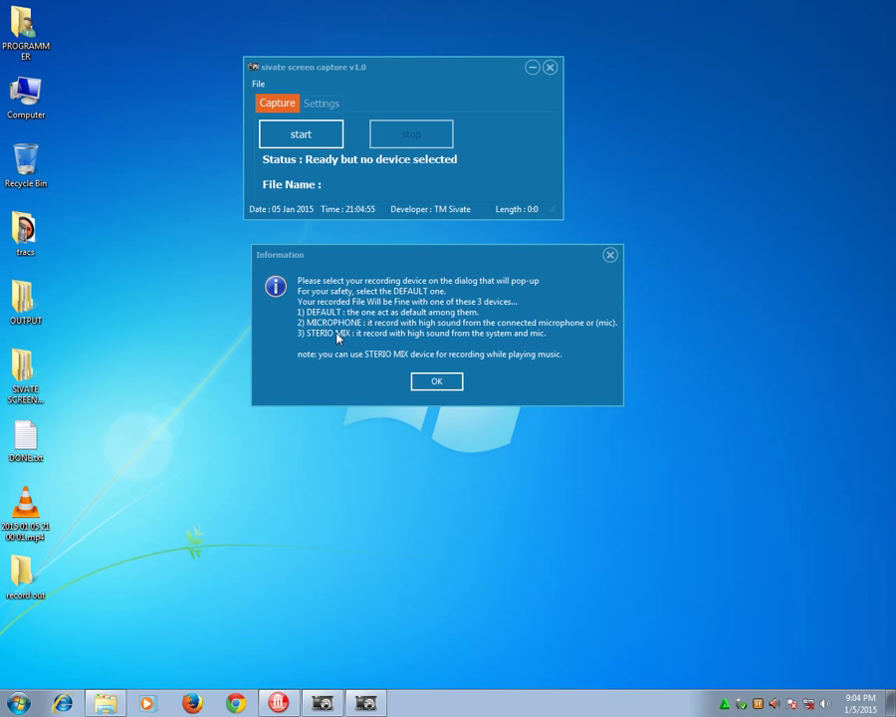
{"action": "left_click_drag", "start_coordinate": [83, 1], "coordinate": [622, 662]}
{"action": "left_click_drag", "start_coordinate": [777, 19], "coordinate": [361, 677]}
{"action": "left_click_drag", "start_coordinate": [164, 99], "coordinate": [736, 404]}
- Acknowledge the recording device notice and look through the None, Default, Microphone and Stereo Mix devices
{"action": "left_click", "coordinate": [425, 384]}
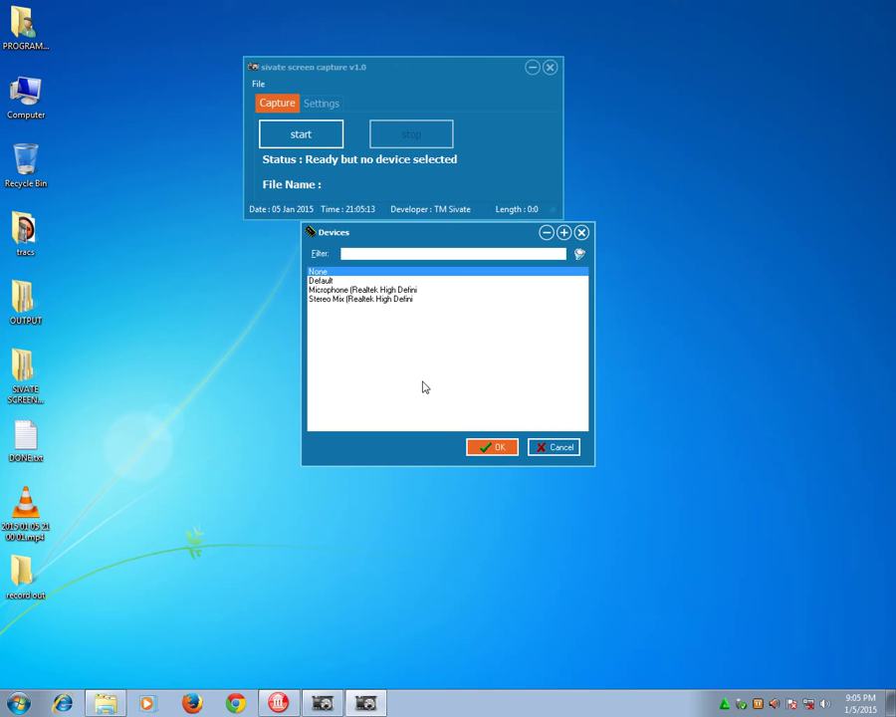
{"action": "left_click", "coordinate": [328, 298]}
{"action": "left_click", "coordinate": [319, 272]}
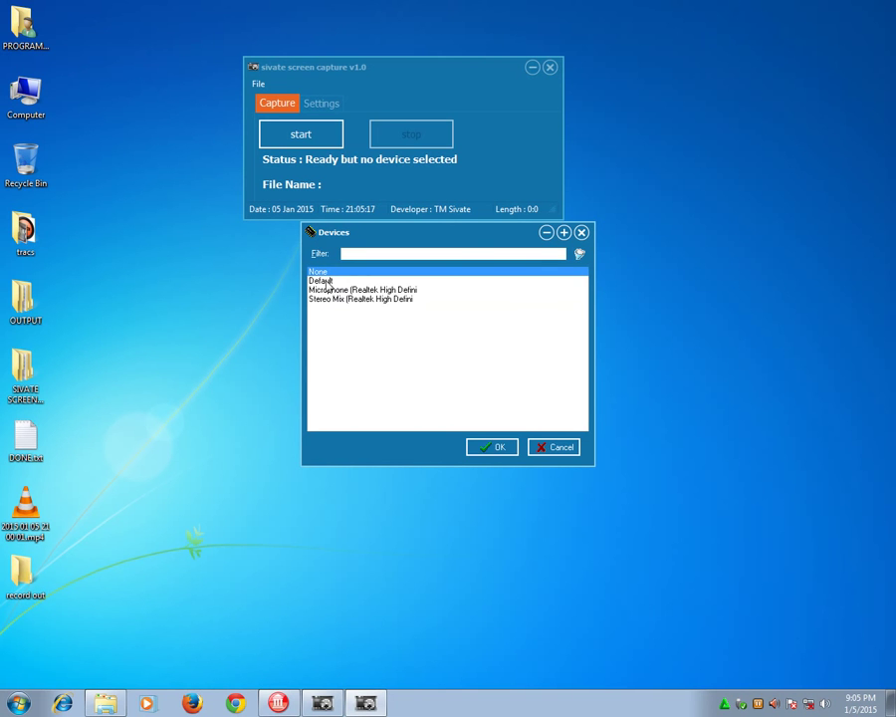
{"action": "left_click", "coordinate": [336, 291]}
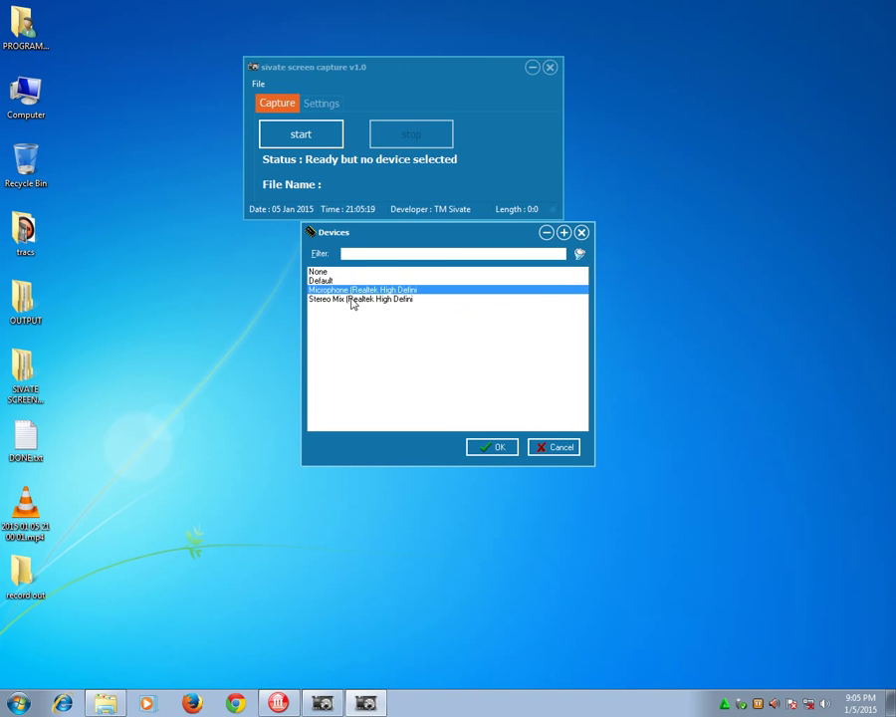
{"action": "left_click", "coordinate": [351, 298]}
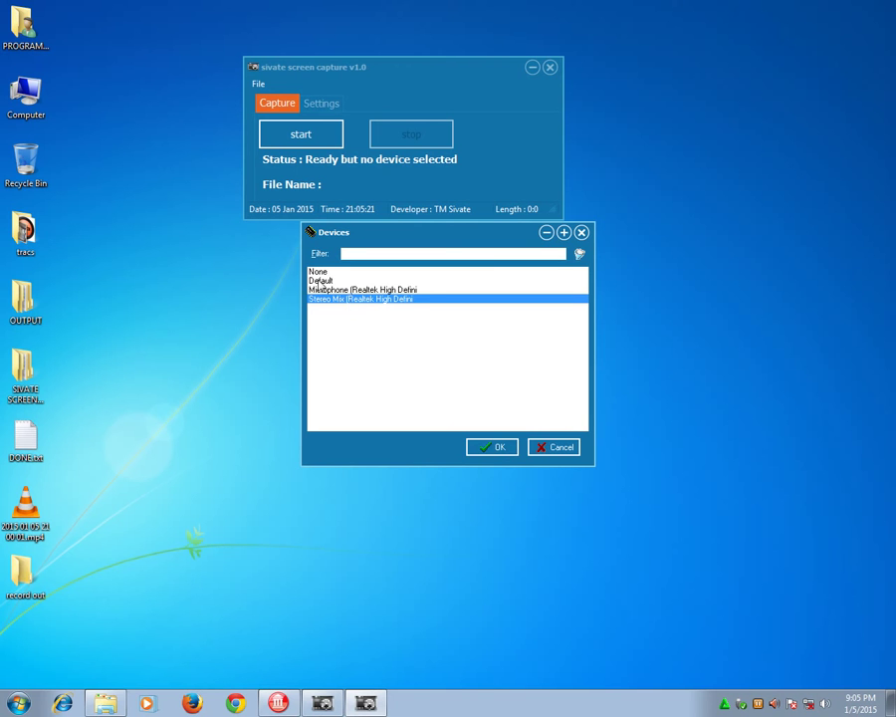
{"action": "left_click", "coordinate": [319, 282]}
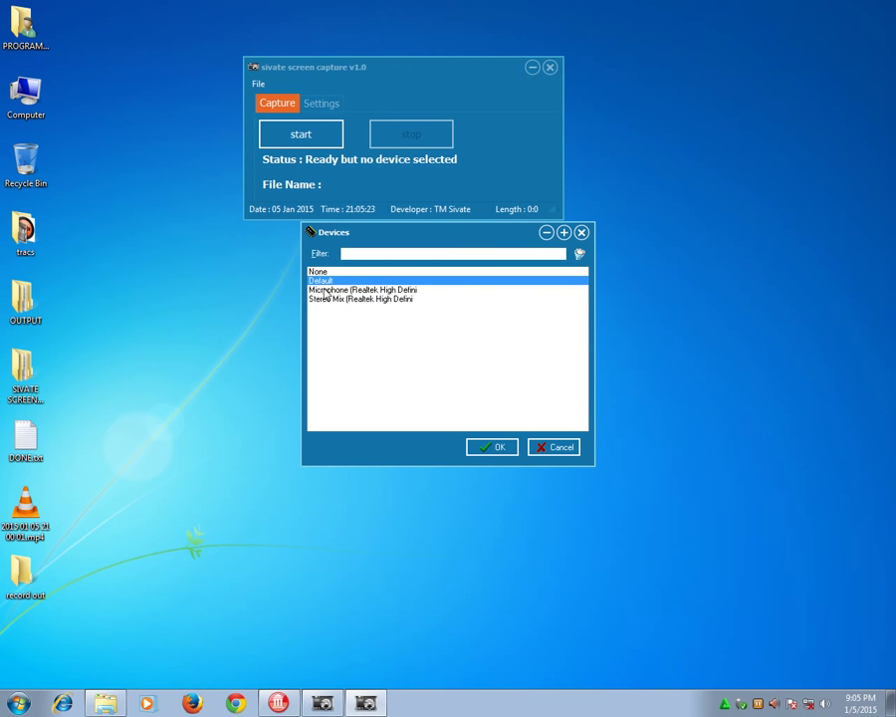
{"action": "left_click", "coordinate": [343, 290]}
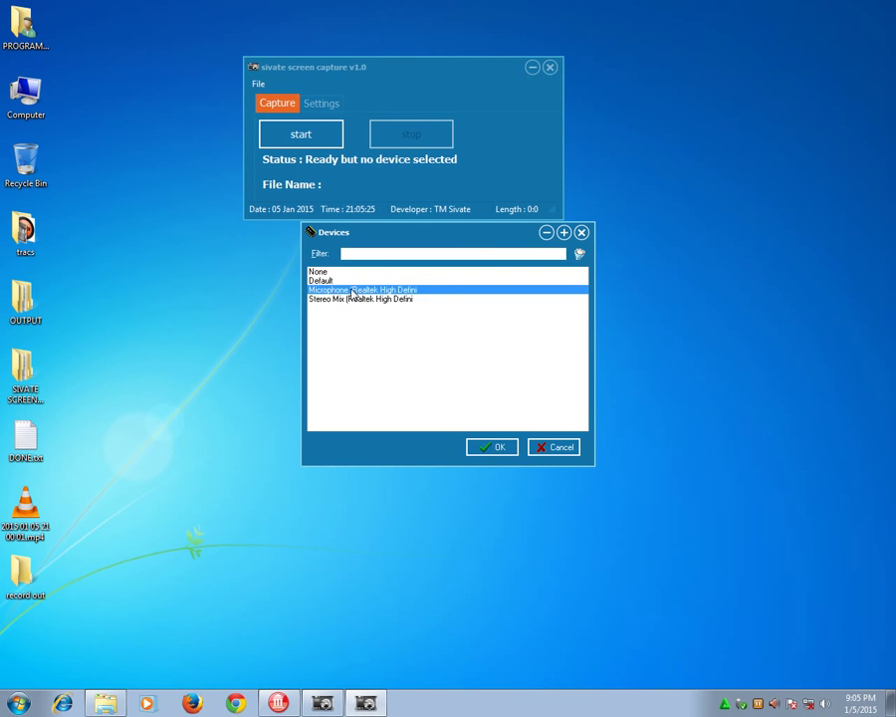
{"action": "left_click", "coordinate": [321, 282]}
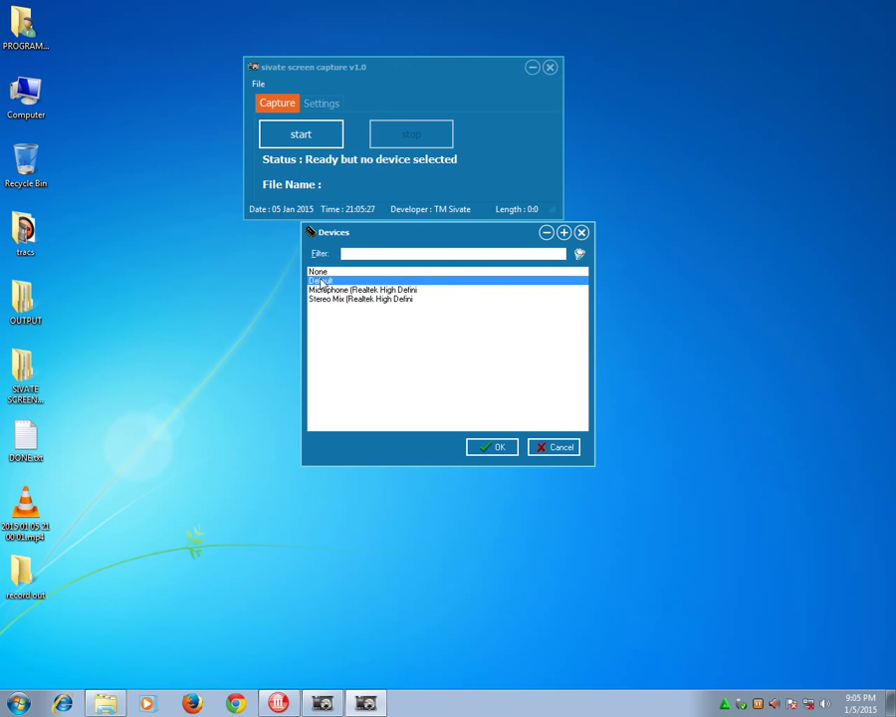
{"action": "left_click", "coordinate": [353, 299]}
{"action": "left_click", "coordinate": [355, 291]}
{"action": "left_click", "coordinate": [356, 299]}
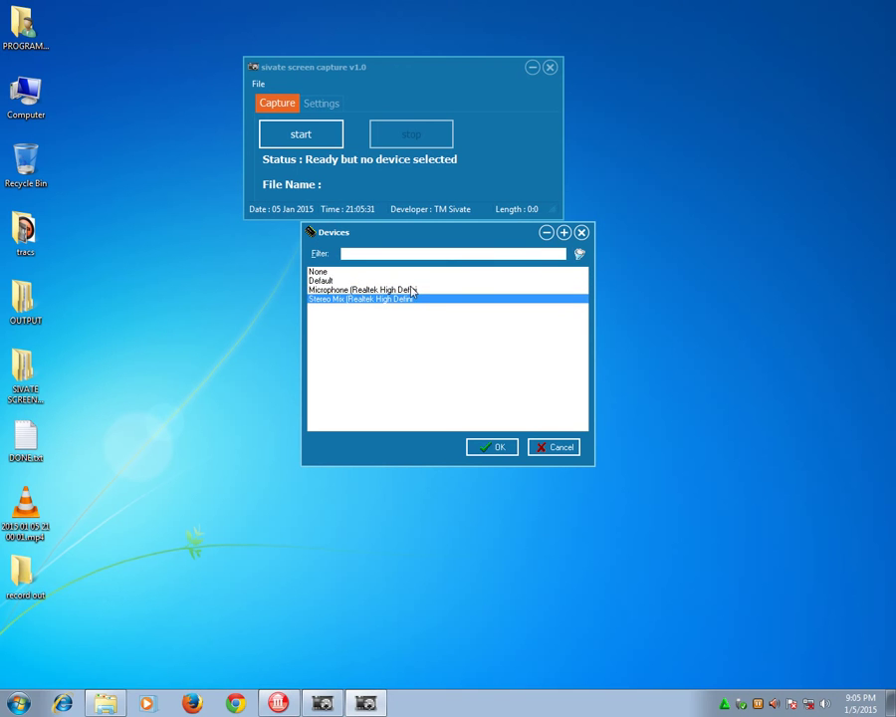
{"action": "left_click", "coordinate": [380, 290]}
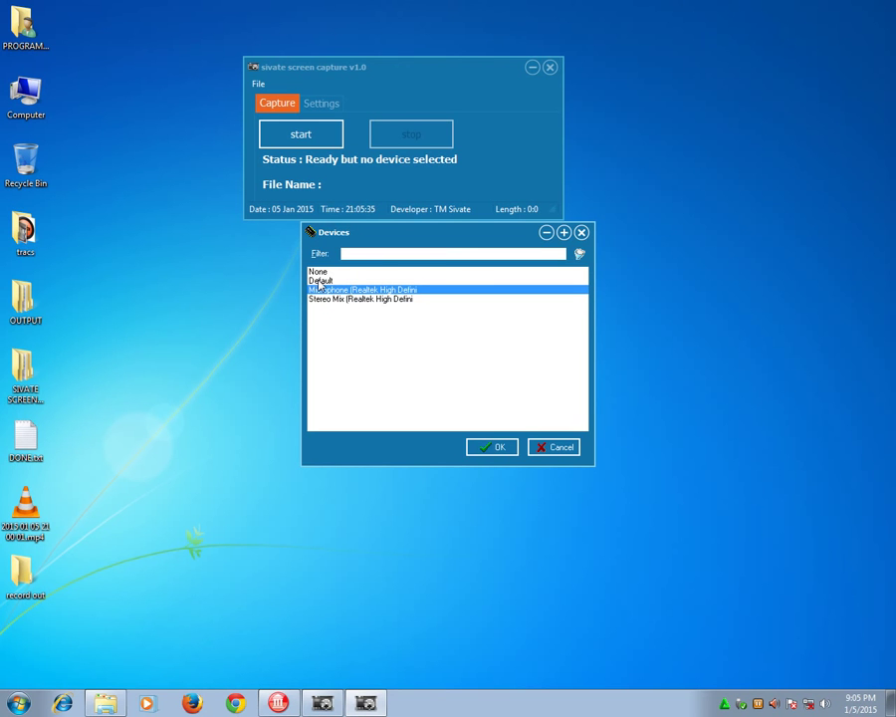
{"action": "left_click", "coordinate": [320, 281]}
{"action": "left_click", "coordinate": [331, 289]}
{"action": "left_click", "coordinate": [324, 273]}
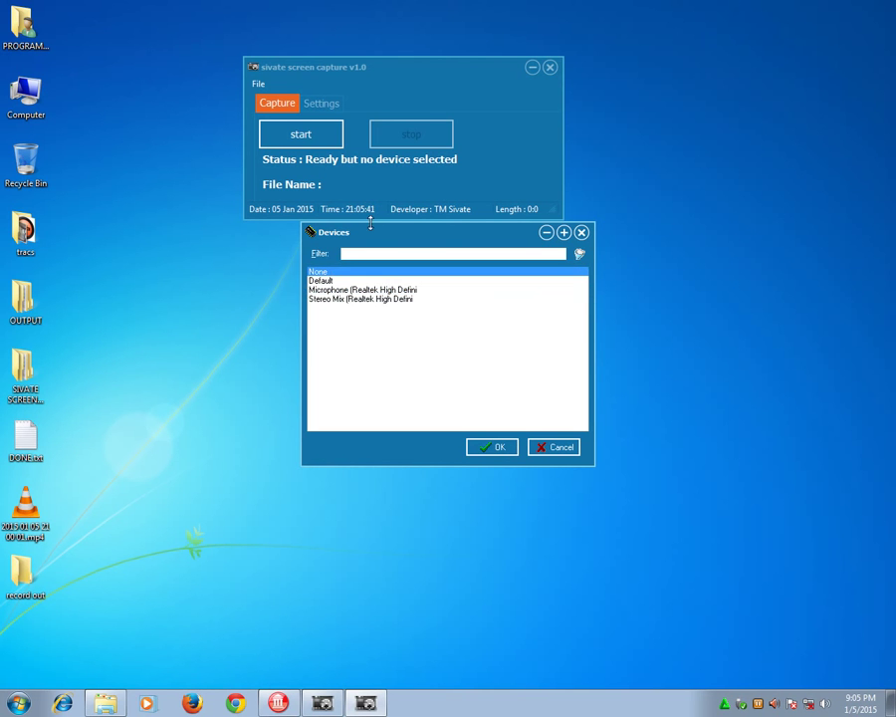
{"action": "left_click_drag", "start_coordinate": [373, 239], "coordinate": [348, 253]}
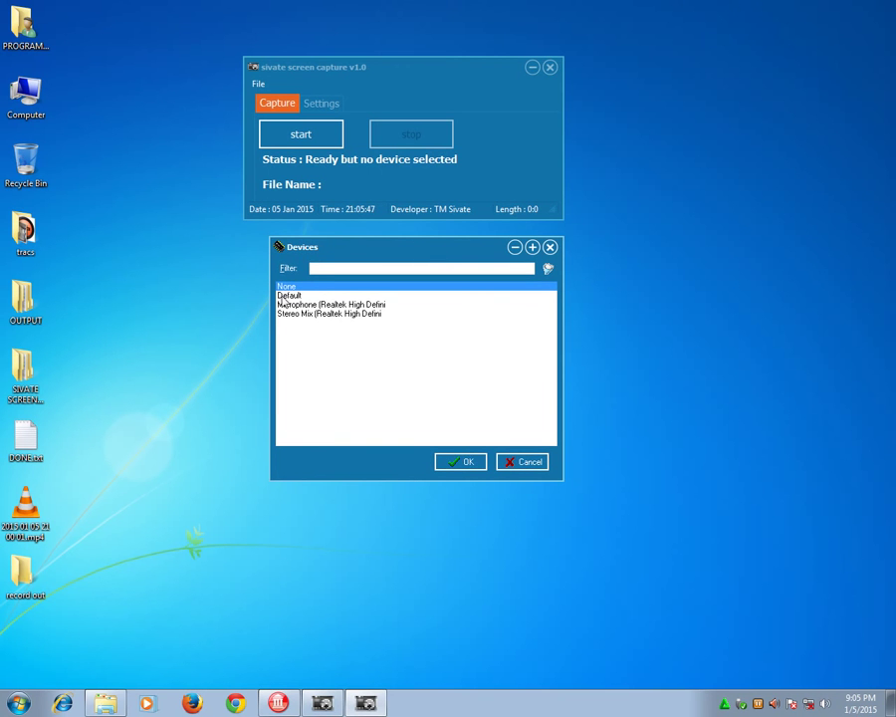
{"action": "left_click_drag", "start_coordinate": [340, 255], "coordinate": [389, 266]}
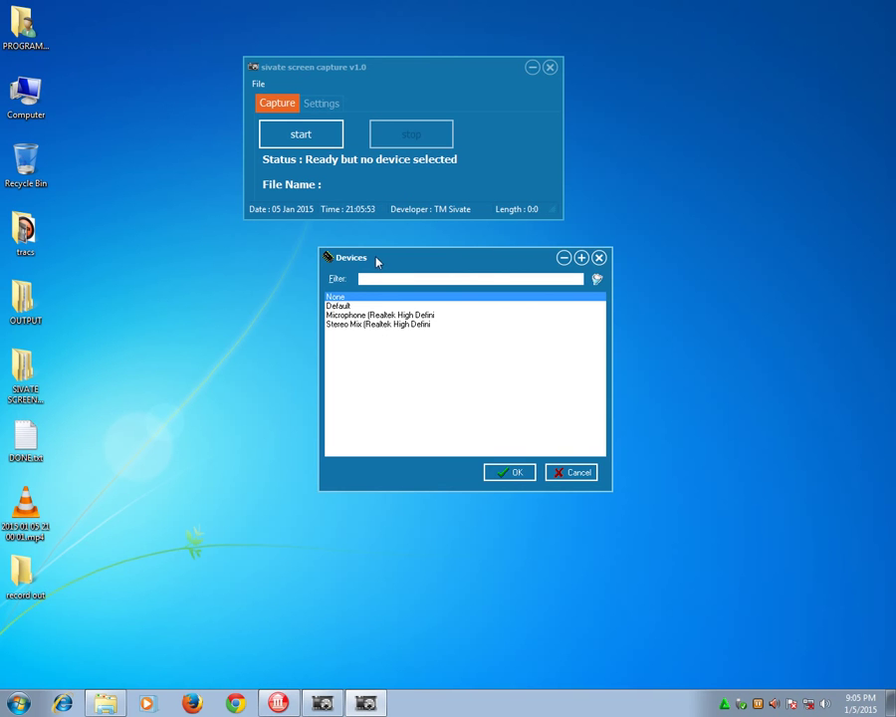
{"action": "left_click_drag", "start_coordinate": [381, 260], "coordinate": [292, 252]}
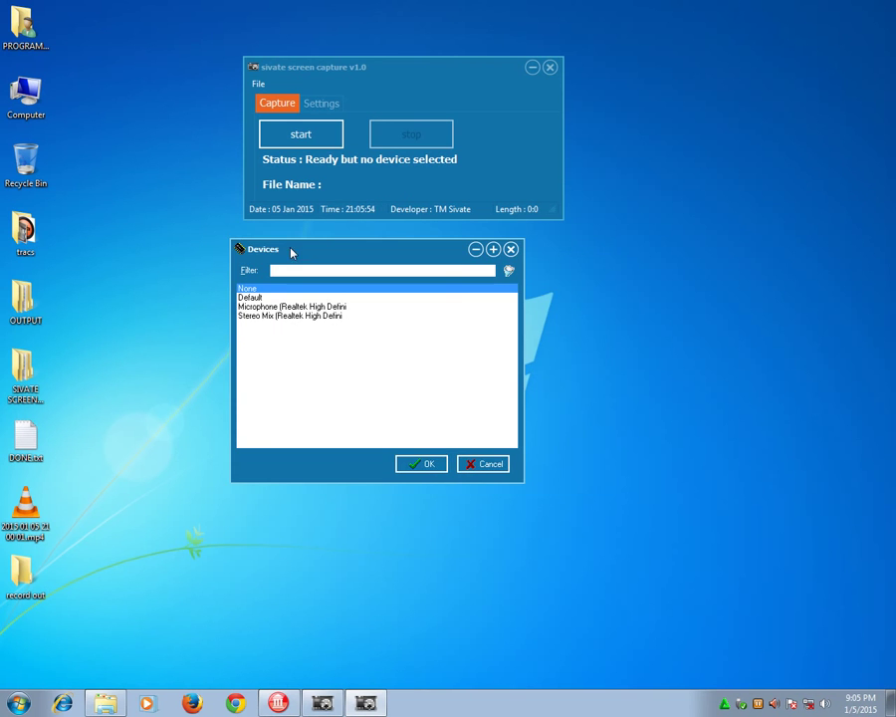
- Compare the listed devices again and set Stereo Mix (Realtek High Defini) as the recording device
{"action": "left_click", "coordinate": [268, 307]}
{"action": "key", "text": "Up"}
{"action": "key", "text": "Up"}
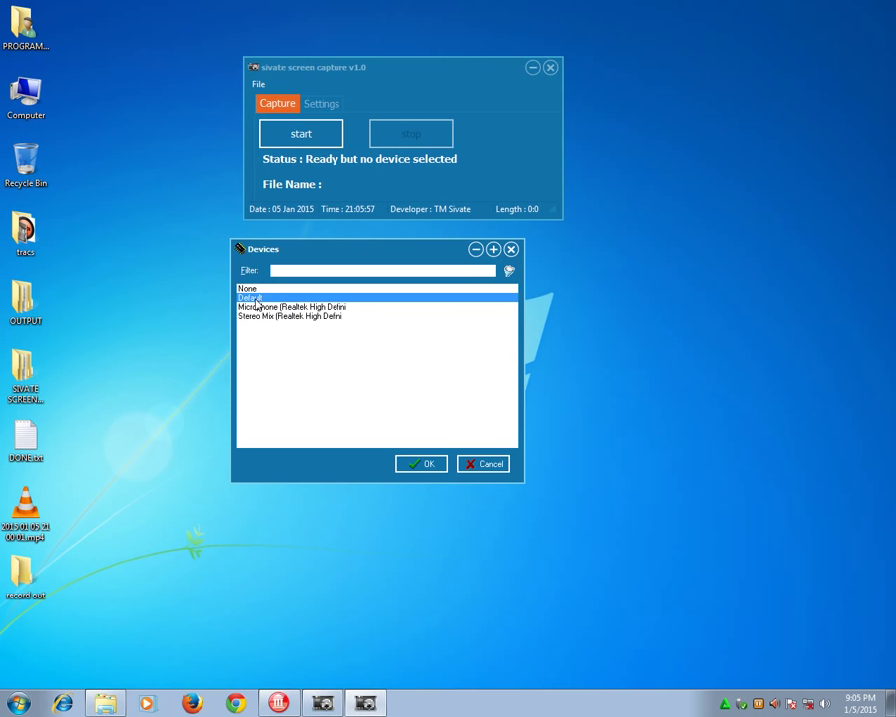
{"action": "key", "text": "Down"}
{"action": "key", "text": "Down"}
{"action": "key", "text": "Down"}
{"action": "key", "text": "Up"}
{"action": "key", "text": "Down"}
{"action": "key", "text": "Up"}
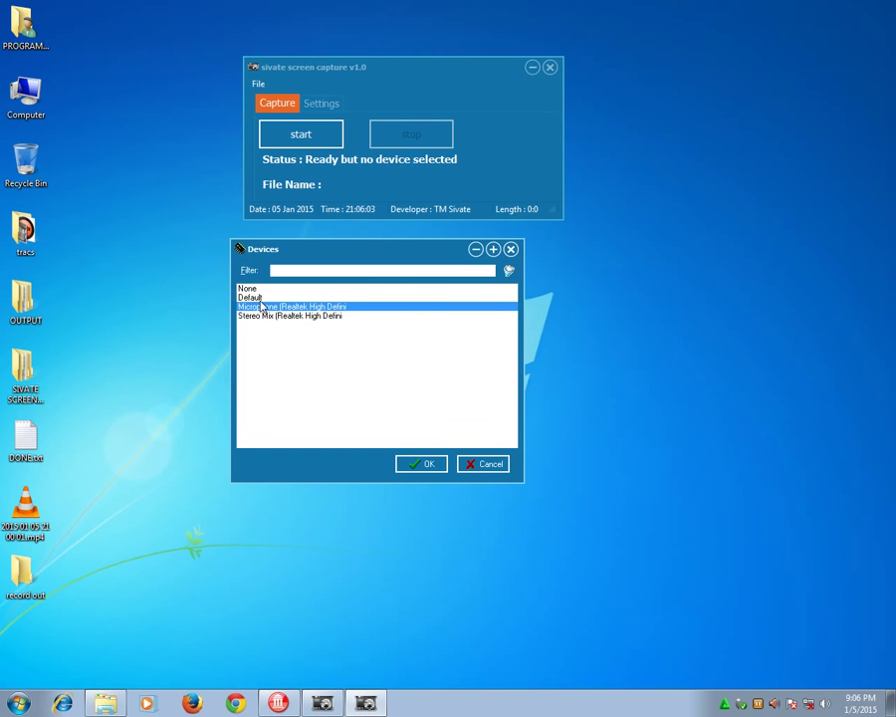
{"action": "key", "text": "Up"}
{"action": "key", "text": "Up"}
{"action": "left_click", "coordinate": [289, 318]}
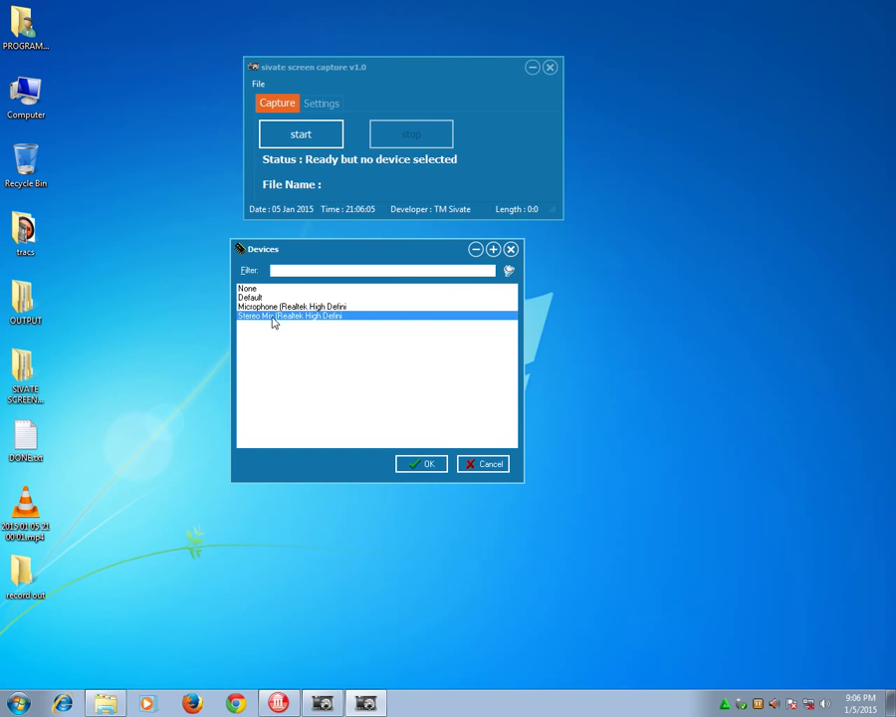
{"action": "left_click", "coordinate": [422, 464]}
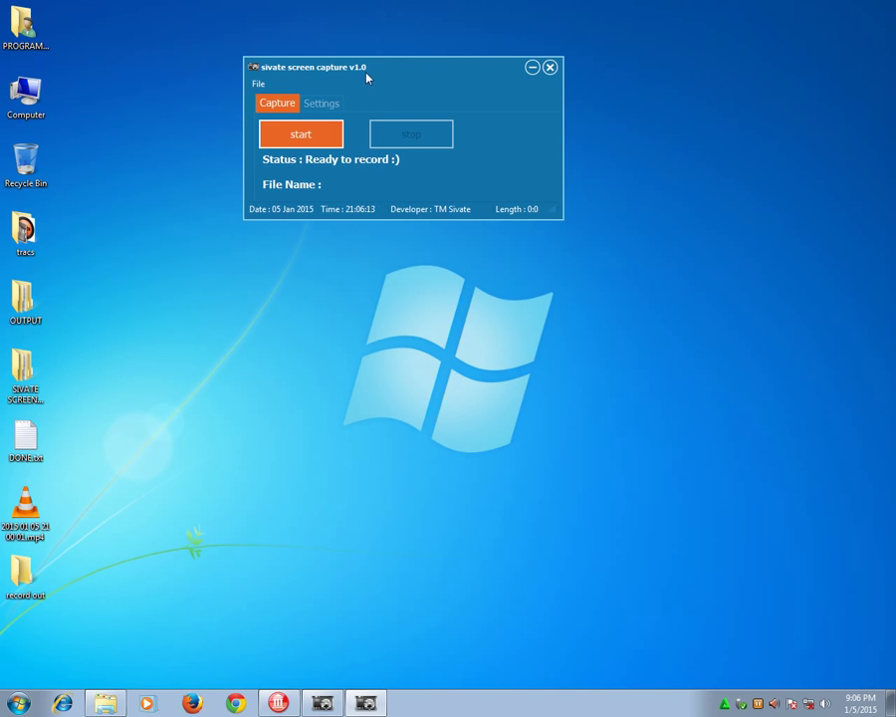
- Shift the capture window slightly across the desktop and start the screen recording
{"action": "left_click_drag", "start_coordinate": [368, 67], "coordinate": [422, 67]}
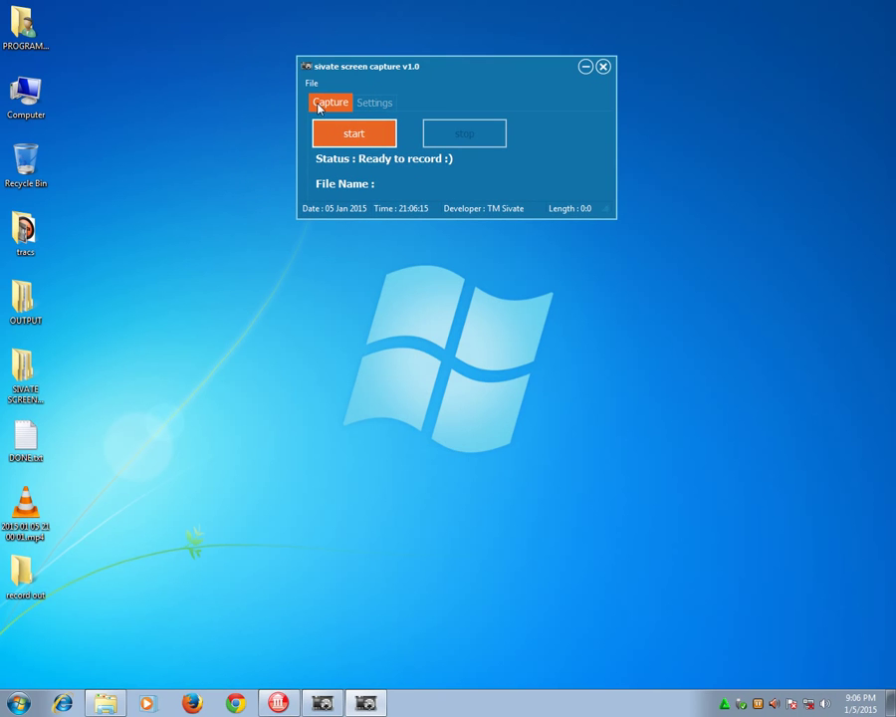
{"action": "left_click_drag", "start_coordinate": [223, 32], "coordinate": [750, 291]}
{"action": "left_click_drag", "start_coordinate": [144, 7], "coordinate": [660, 323]}
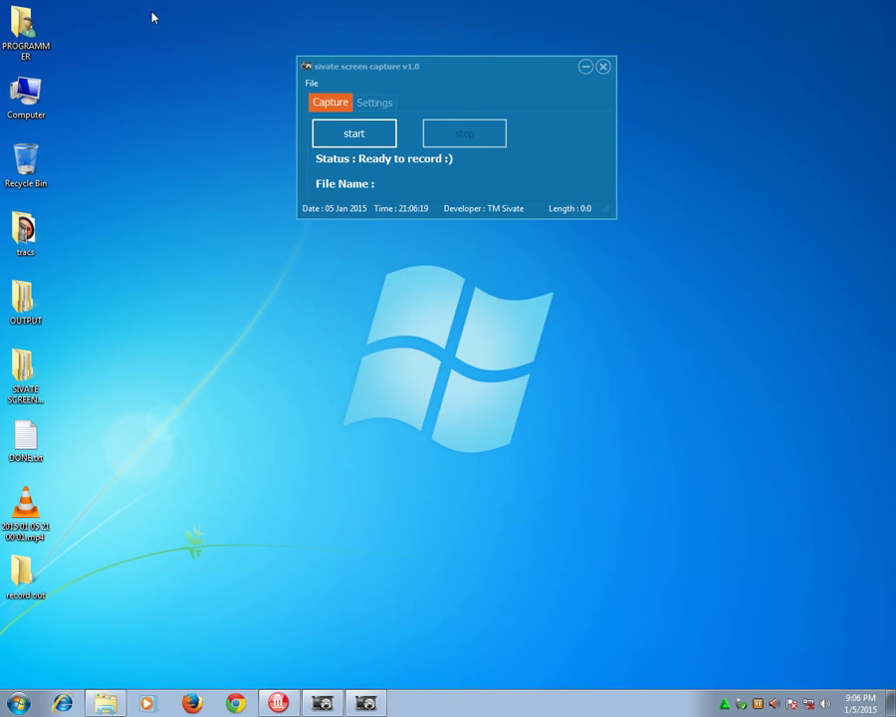
{"action": "left_click_drag", "start_coordinate": [164, 7], "coordinate": [793, 322]}
{"action": "left_click", "coordinate": [346, 140]}
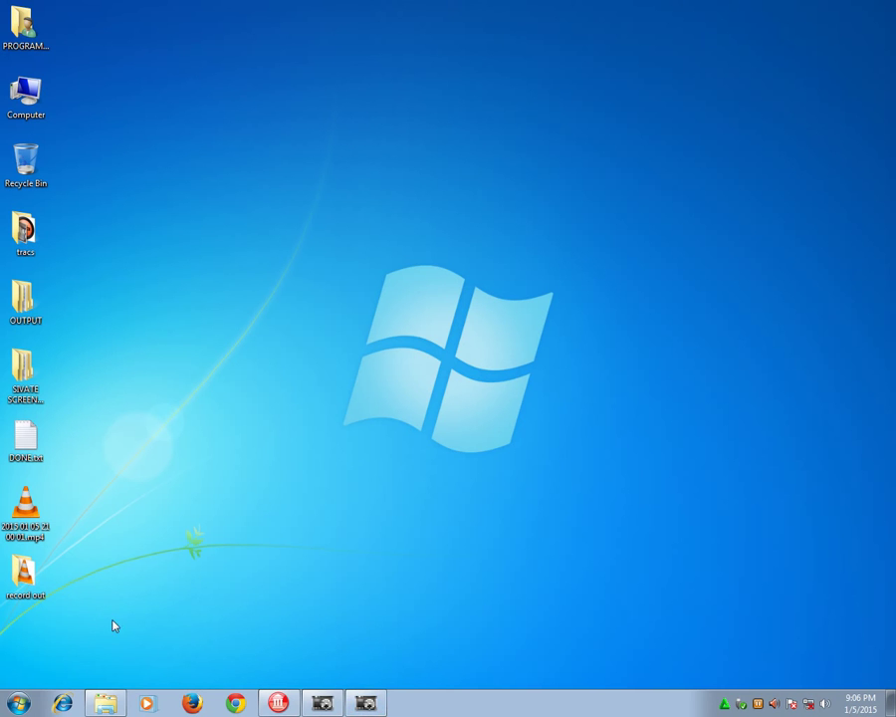
- Check the recording file in the "record out" folder, then minimize the folder and restore the sivate screen capture window
{"action": "double_click", "coordinate": [30, 593]}
{"action": "left_click_drag", "start_coordinate": [601, 422], "coordinate": [325, 262]}
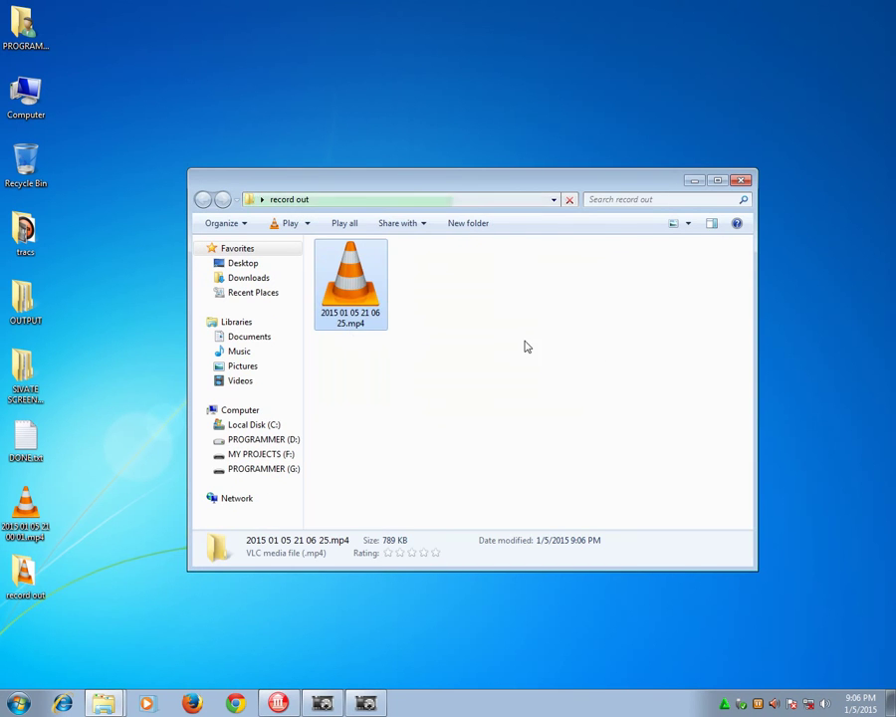
{"action": "left_click", "coordinate": [538, 378]}
{"action": "right_click", "coordinate": [577, 339]}
{"action": "left_click", "coordinate": [609, 396]}
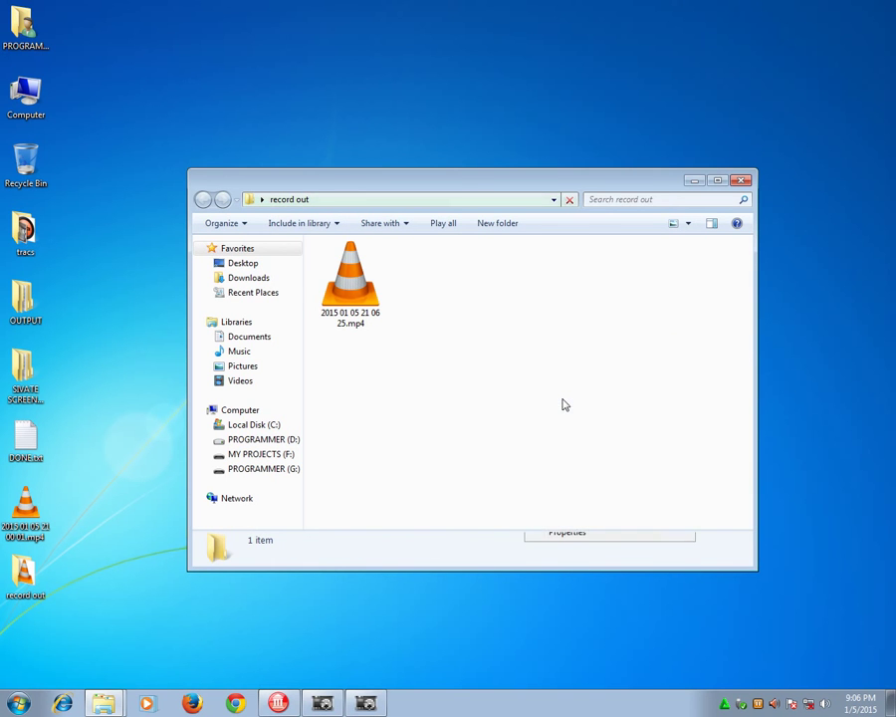
{"action": "left_click", "coordinate": [693, 180]}
{"action": "left_click", "coordinate": [366, 702]}
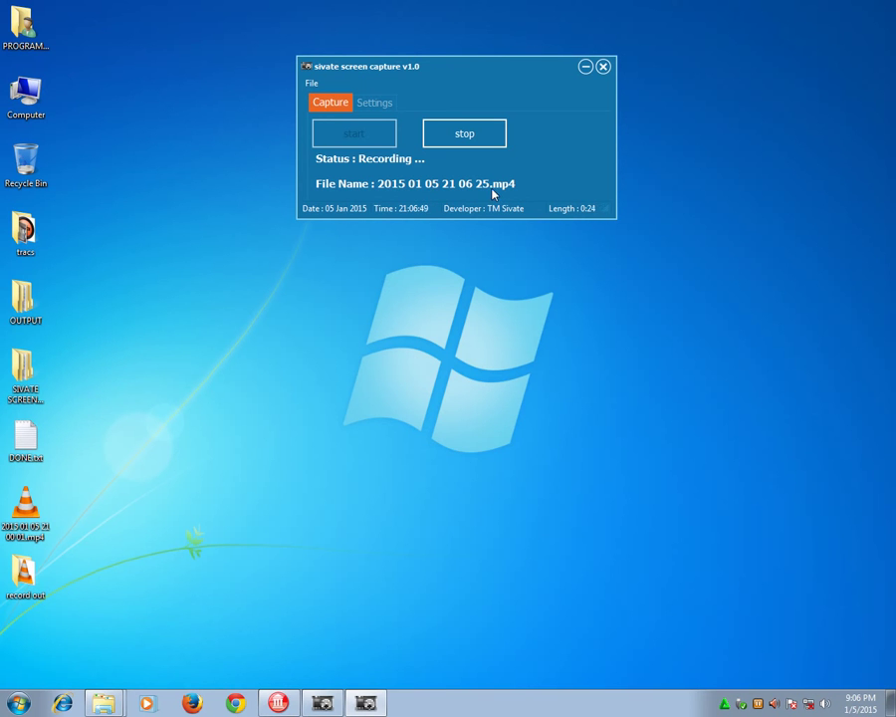
- Move the recording window around the desktop and review its output settings, returning to the capture view
{"action": "left_click_drag", "start_coordinate": [415, 70], "coordinate": [378, 69]}
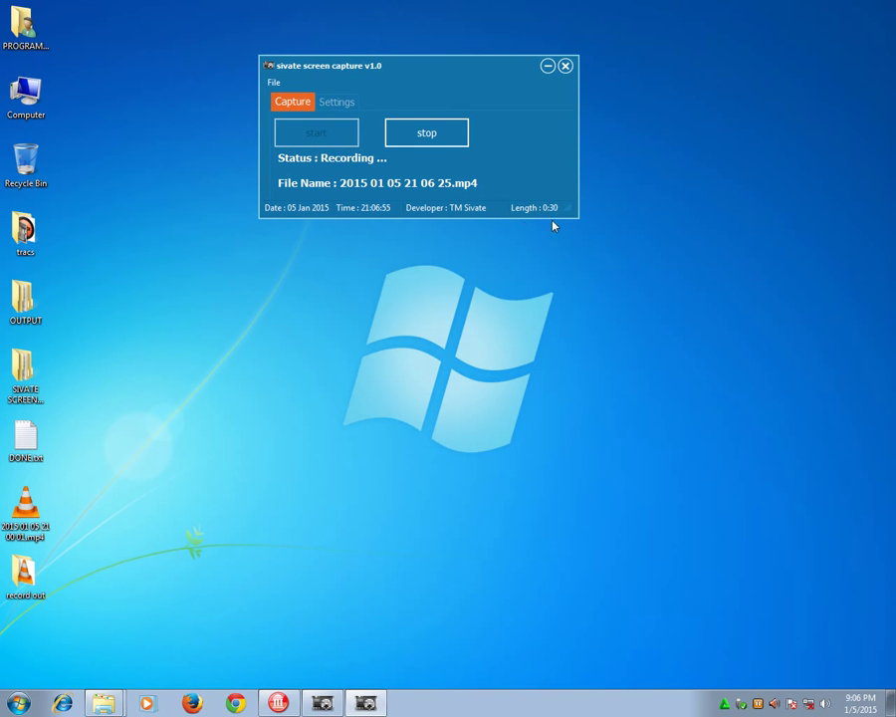
{"action": "left_click_drag", "start_coordinate": [400, 74], "coordinate": [508, 78]}
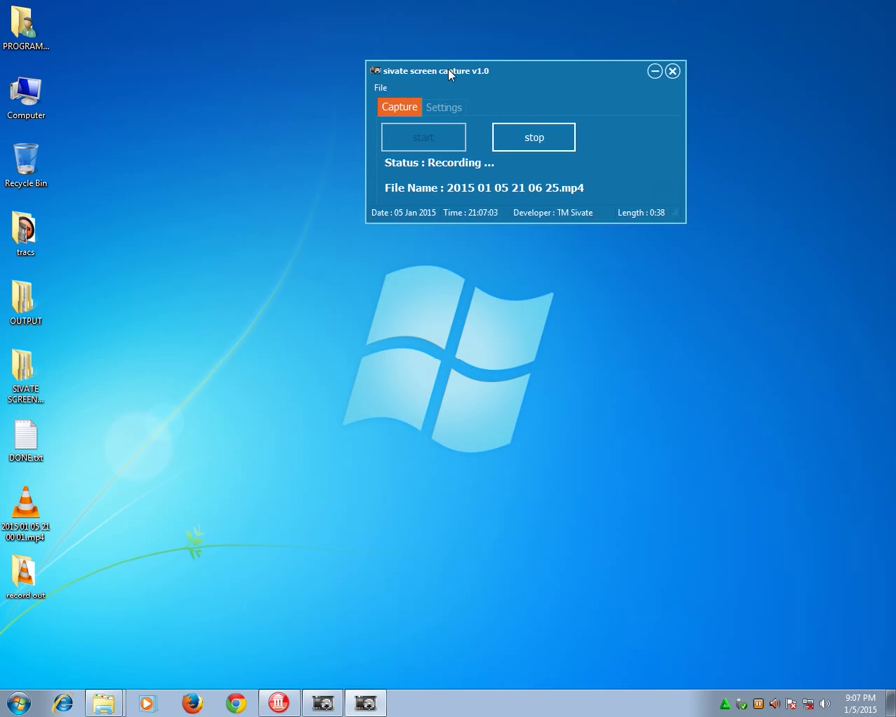
{"action": "left_click_drag", "start_coordinate": [451, 76], "coordinate": [377, 81]}
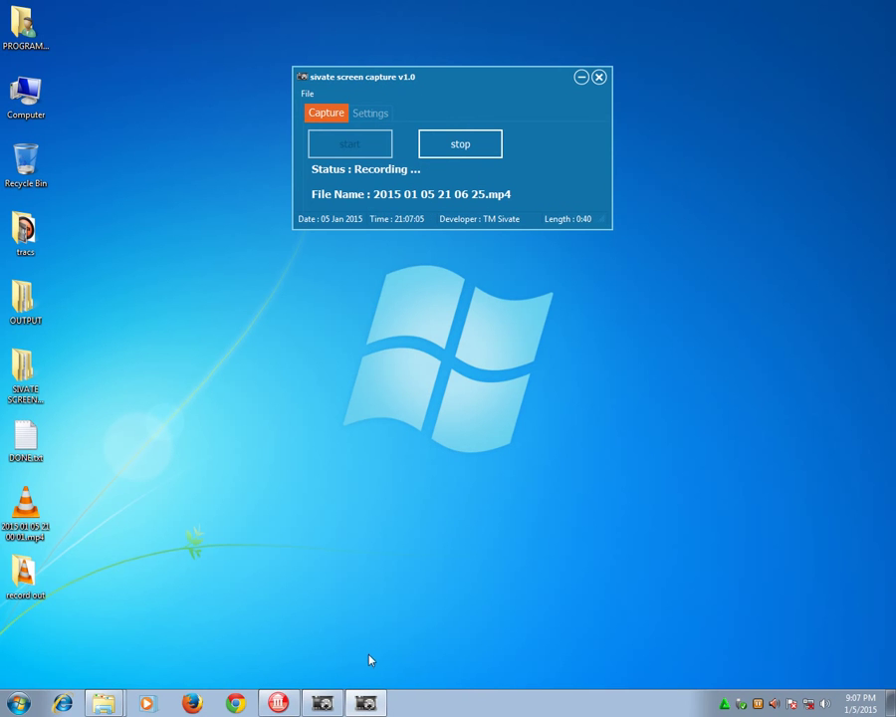
{"action": "left_click", "coordinate": [374, 113]}
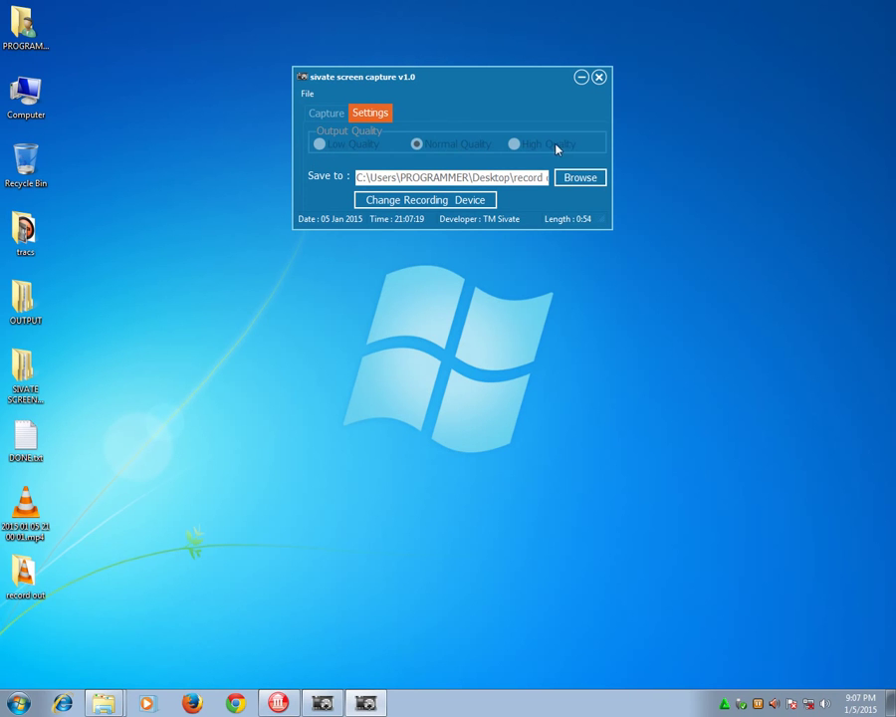
{"action": "left_click", "coordinate": [331, 113]}
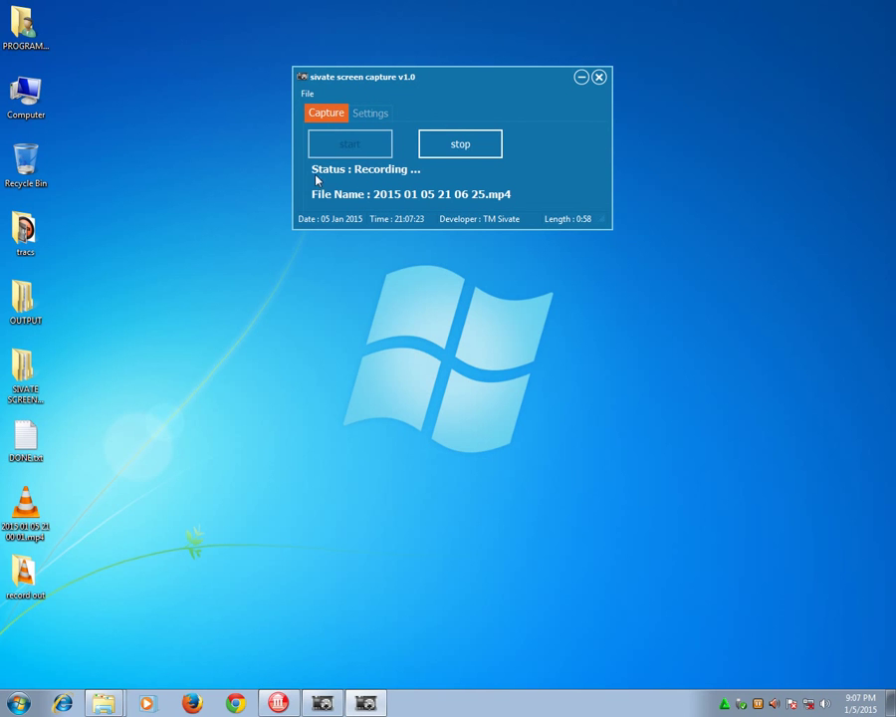
- Look through the full list of installed programs, including the TreasureLab folder, and close the list
{"action": "left_click", "coordinate": [4, 677]}
{"action": "key", "text": "super"}
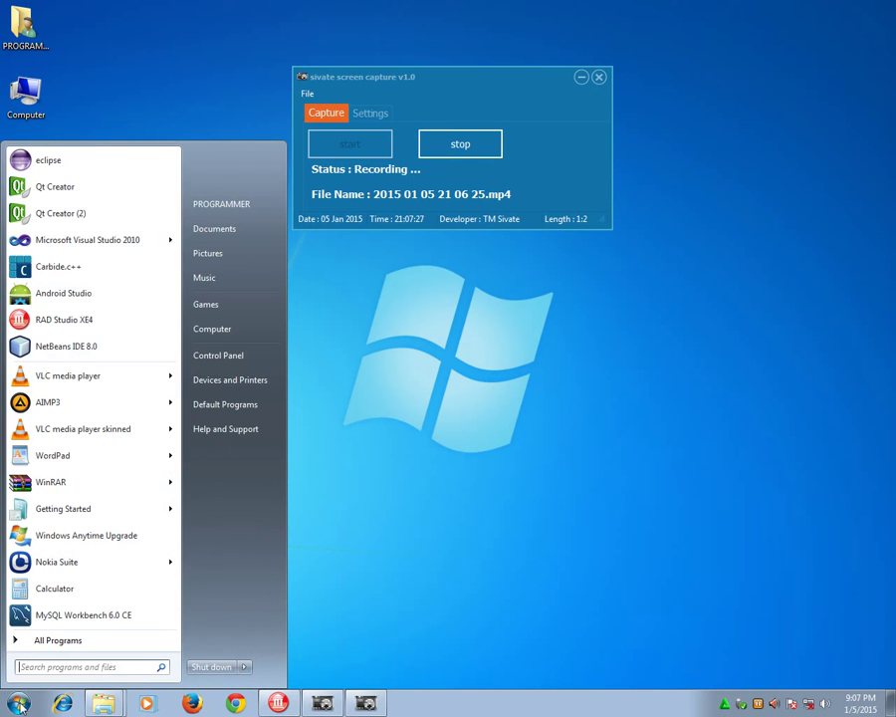
{"action": "left_click", "coordinate": [91, 640]}
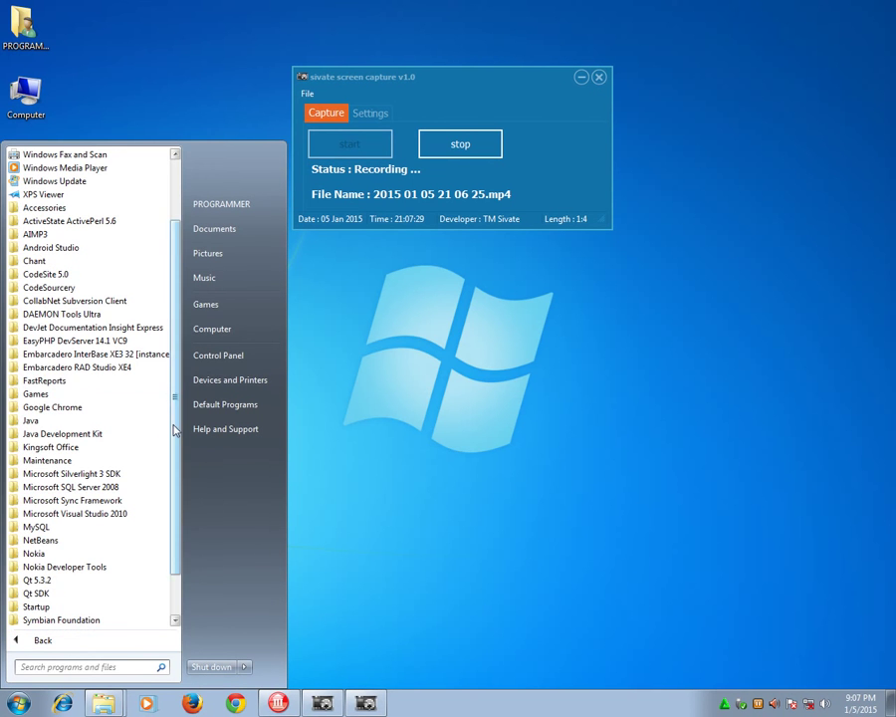
{"action": "scroll", "coordinate": [169, 403], "scroll_direction": "down", "scroll_amount": 2}
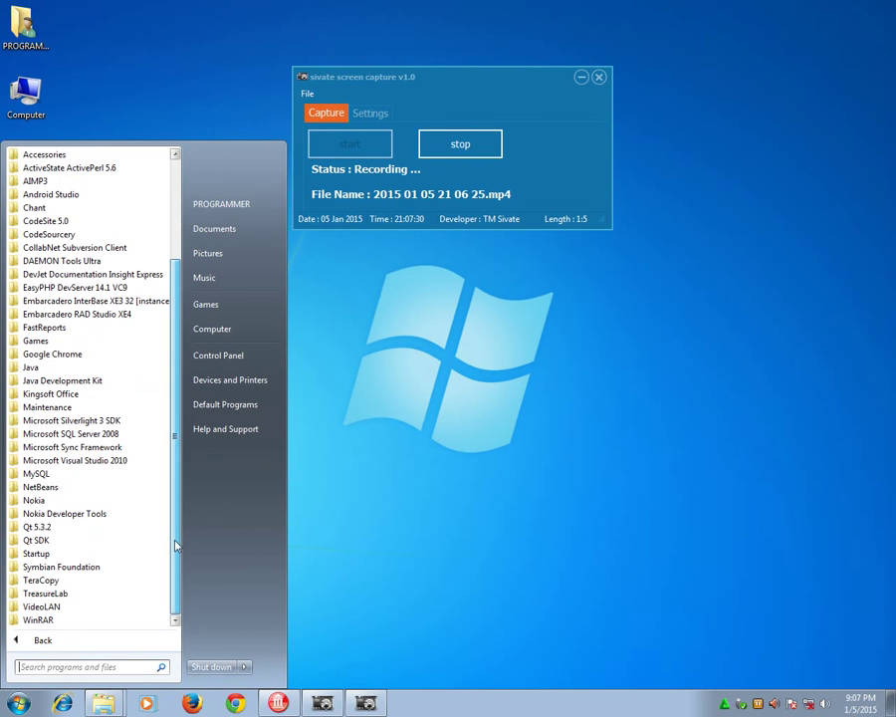
{"action": "left_click", "coordinate": [80, 592]}
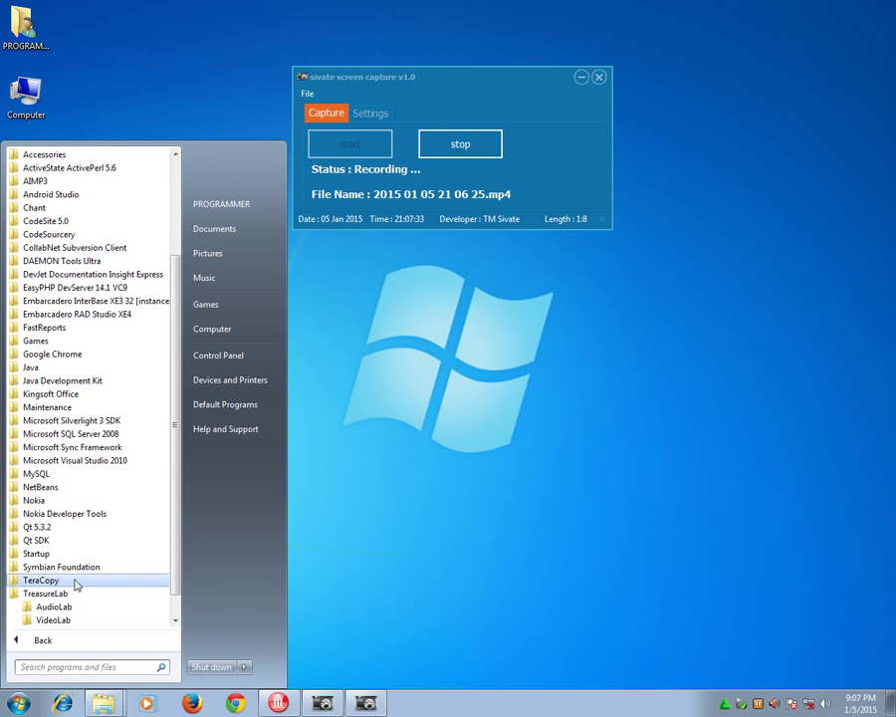
{"action": "left_click", "coordinate": [74, 580]}
{"action": "scroll", "coordinate": [175, 298], "scroll_direction": "up", "scroll_amount": 4}
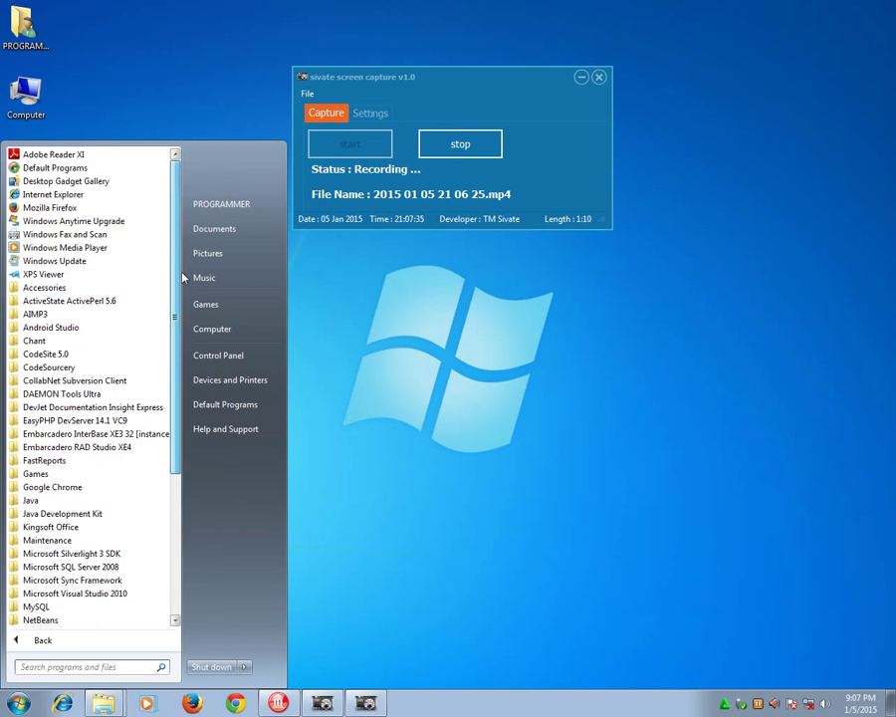
{"action": "left_click", "coordinate": [440, 434]}
{"action": "left_click", "coordinate": [305, 708]}
{"action": "left_click_drag", "start_coordinate": [232, 133], "coordinate": [260, 244]}
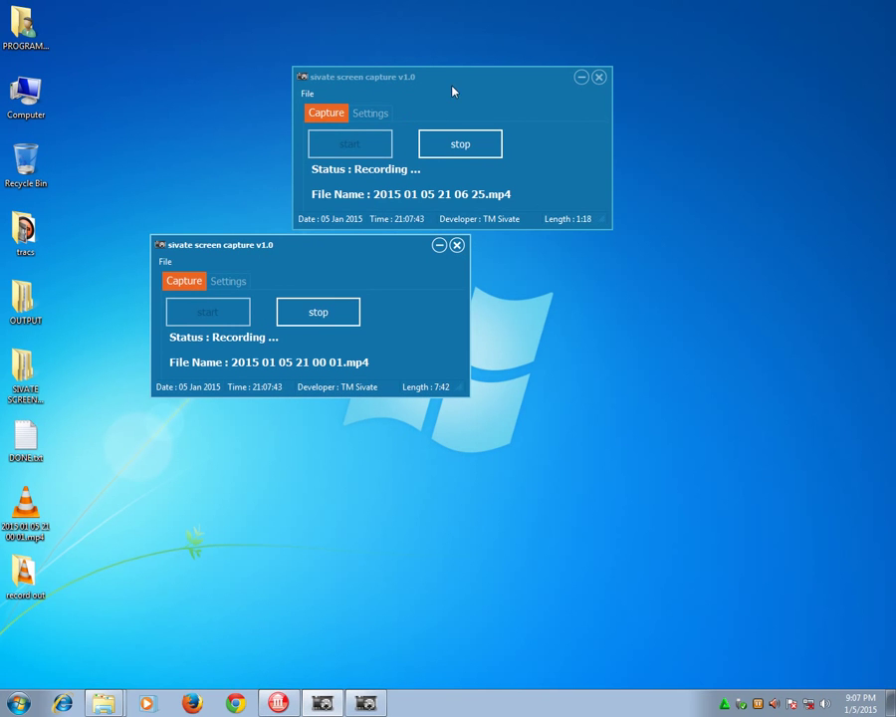
{"action": "left_click_drag", "start_coordinate": [477, 87], "coordinate": [689, 85]}
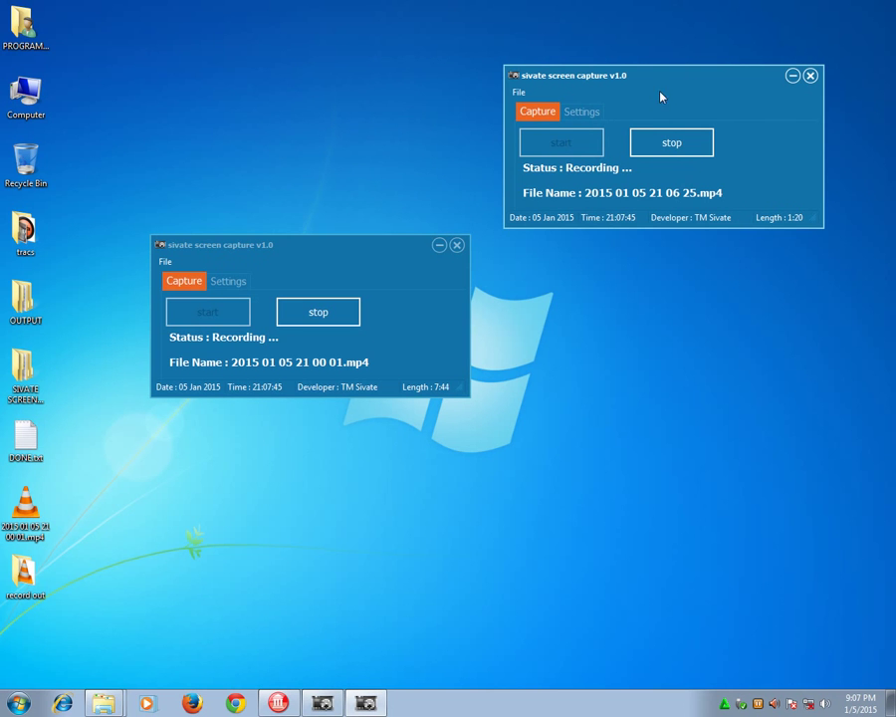
{"action": "left_click_drag", "start_coordinate": [400, 244], "coordinate": [354, 128]}
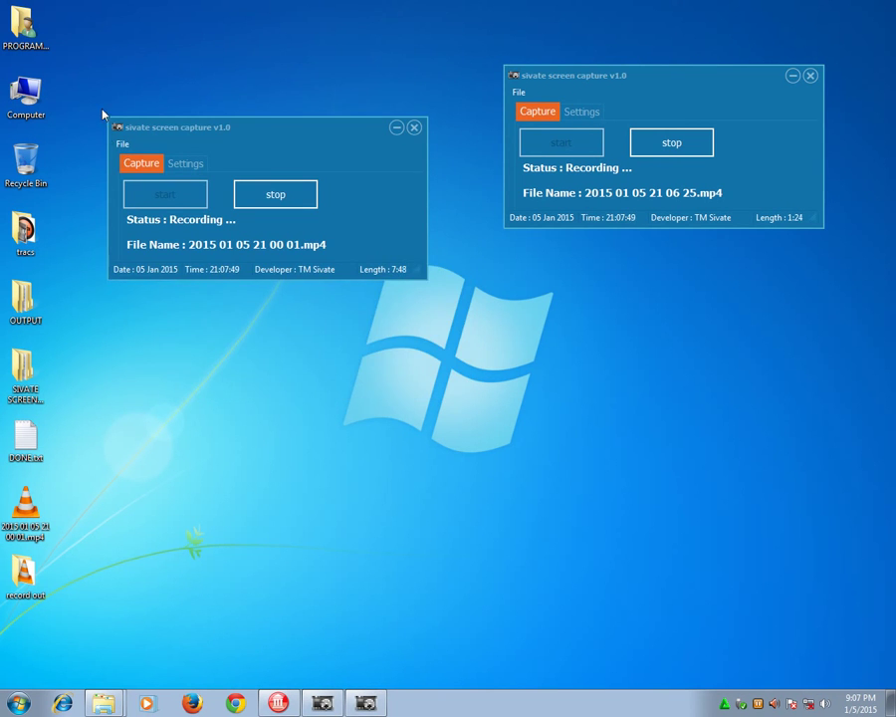
{"action": "left_click_drag", "start_coordinate": [255, 130], "coordinate": [239, 62]}
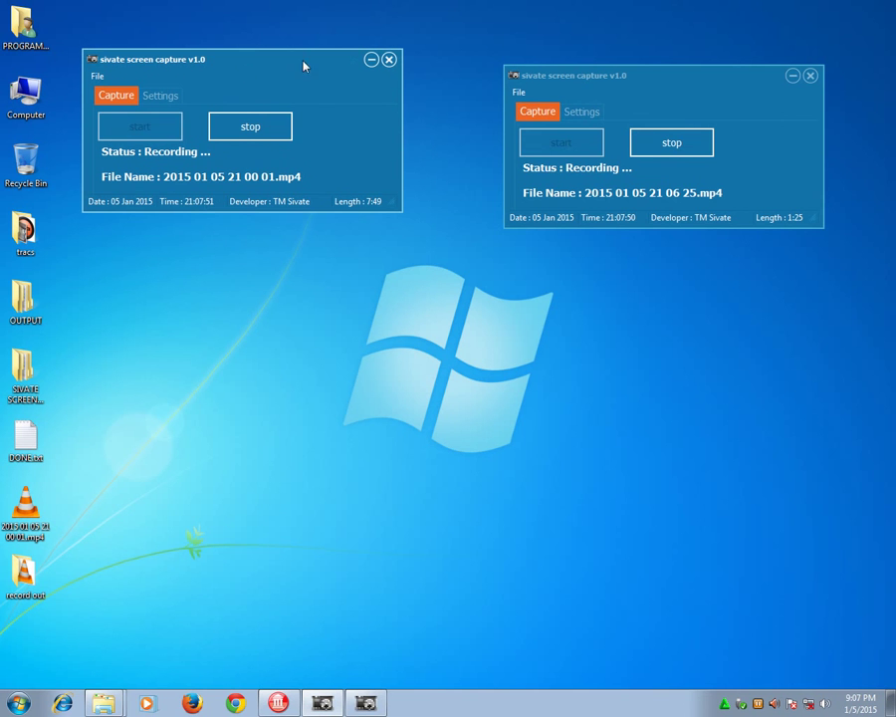
{"action": "left_click", "coordinate": [371, 61]}
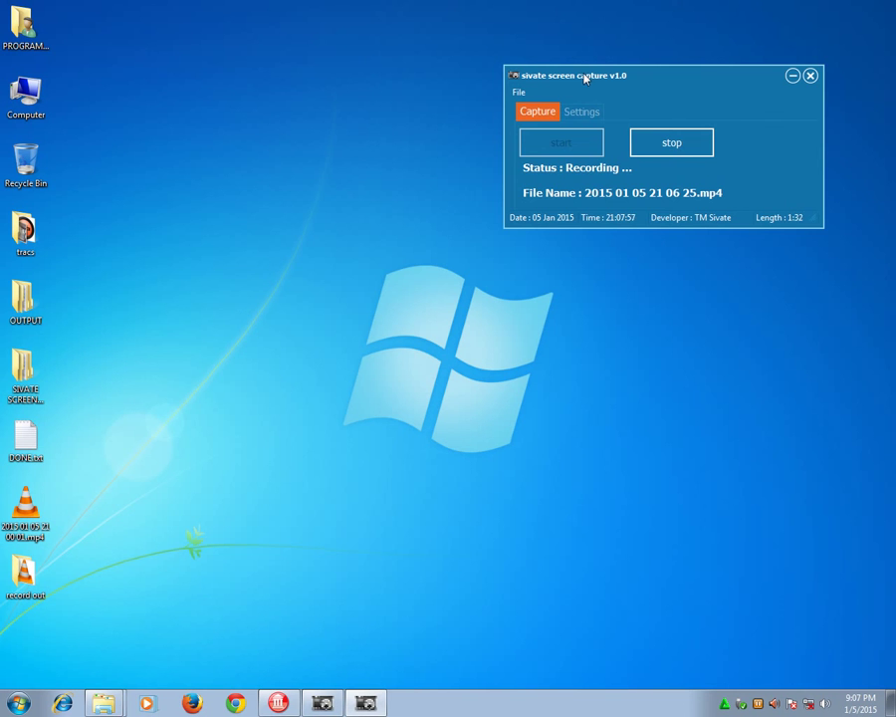
{"action": "left_click_drag", "start_coordinate": [582, 75], "coordinate": [497, 144]}
- Switch to RAD Studio XE4, examine the end of the Main_U.h header code, and minimize the IDE
{"action": "left_click", "coordinate": [279, 704]}
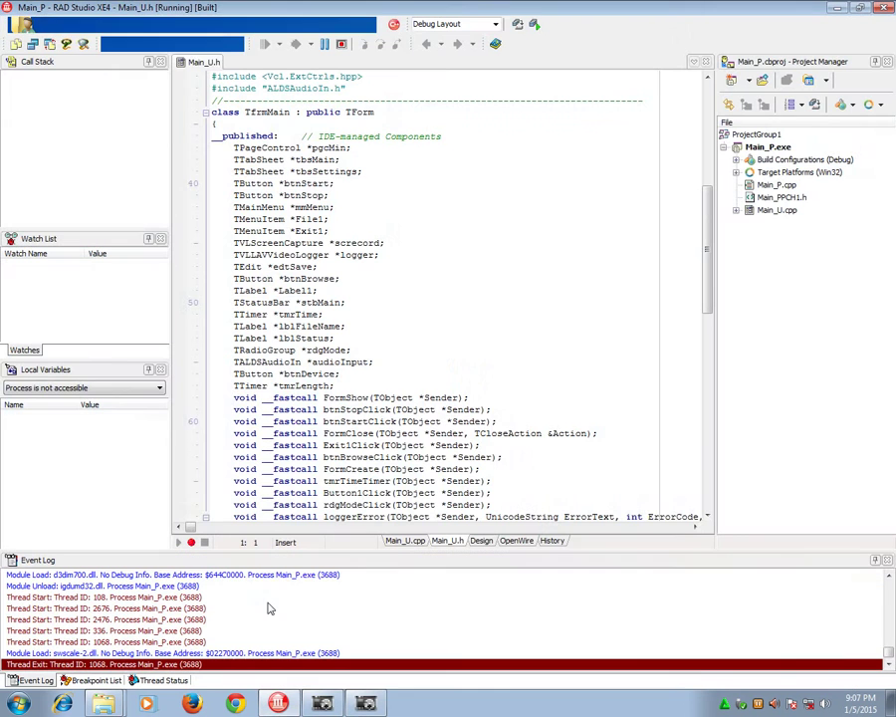
{"action": "left_click_drag", "start_coordinate": [712, 272], "coordinate": [662, 416]}
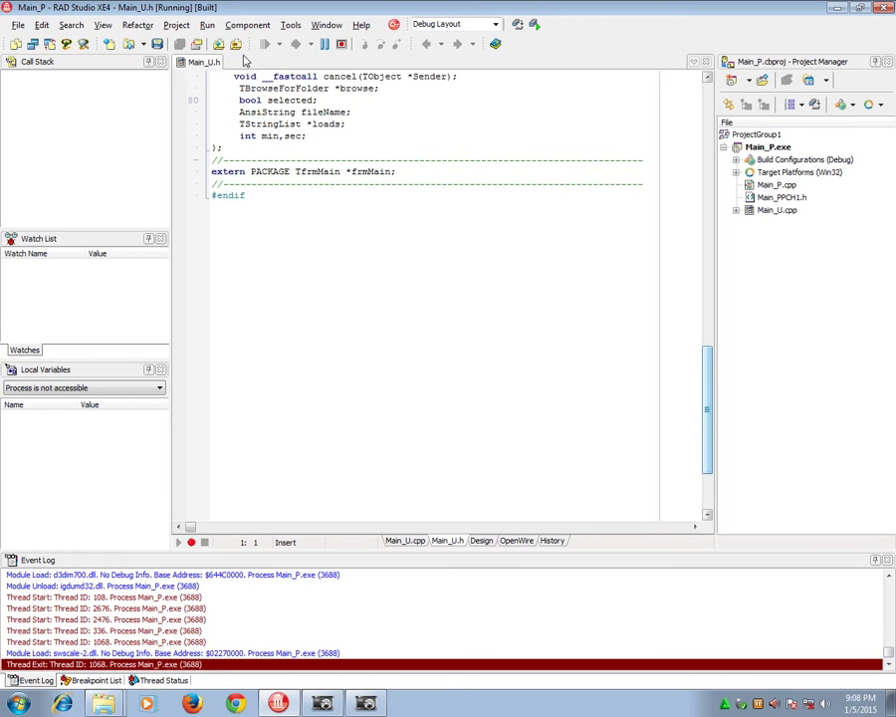
{"action": "left_click", "coordinate": [838, 7]}
{"action": "left_click_drag", "start_coordinate": [547, 150], "coordinate": [408, 123]}
{"action": "left_click", "coordinate": [359, 154]}
{"action": "left_click", "coordinate": [313, 154]}
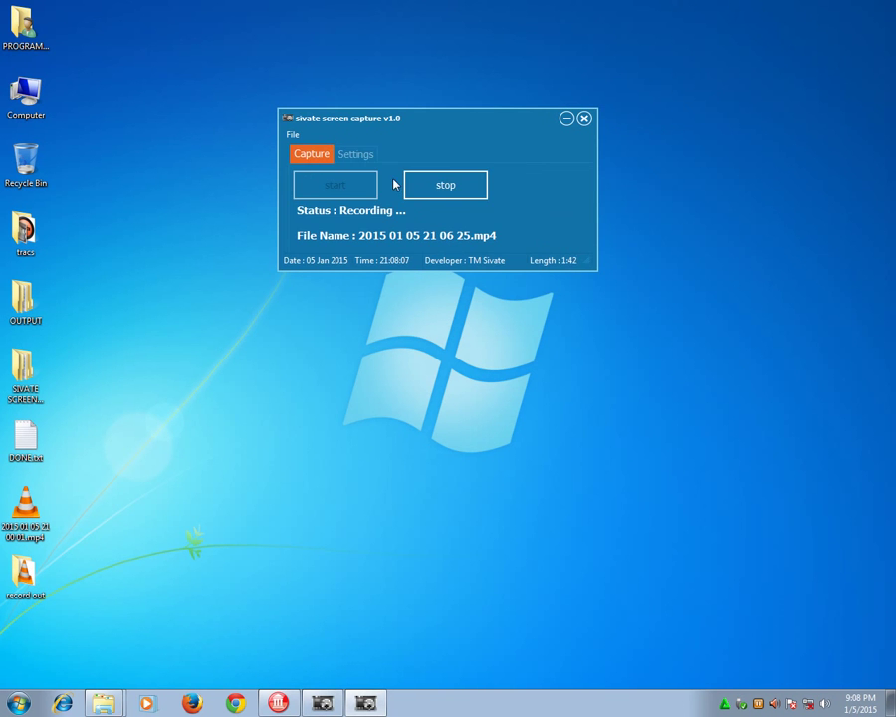
{"action": "left_click", "coordinate": [385, 16]}
{"action": "left_click", "coordinate": [452, 191]}
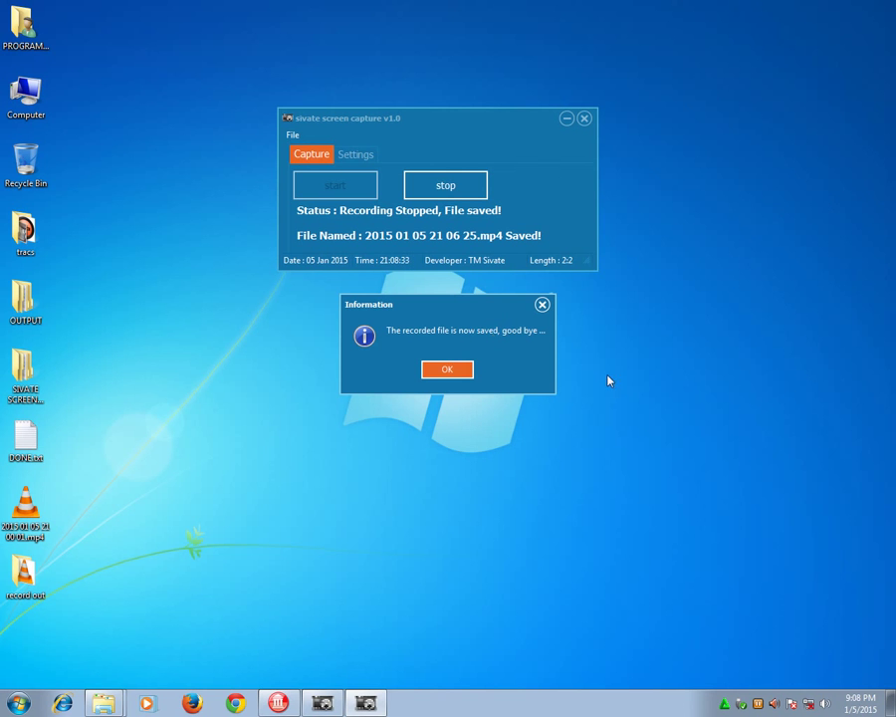
{"action": "left_click_drag", "start_coordinate": [136, 30], "coordinate": [708, 478]}
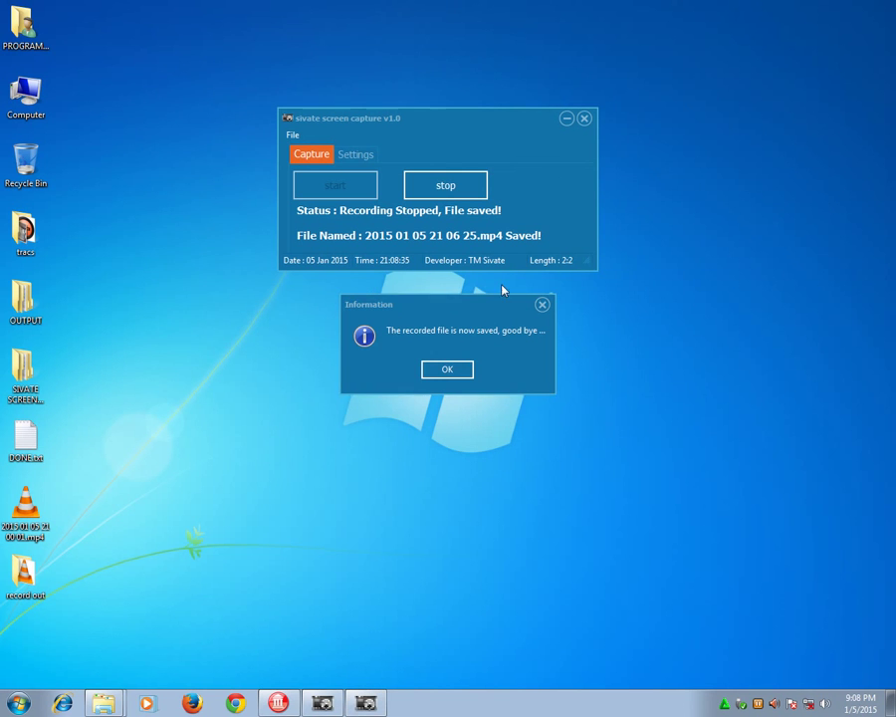
{"action": "left_click_drag", "start_coordinate": [235, 48], "coordinate": [709, 498]}
{"action": "left_click_drag", "start_coordinate": [166, 2], "coordinate": [410, 386]}
{"action": "left_click_drag", "start_coordinate": [211, 6], "coordinate": [711, 572]}
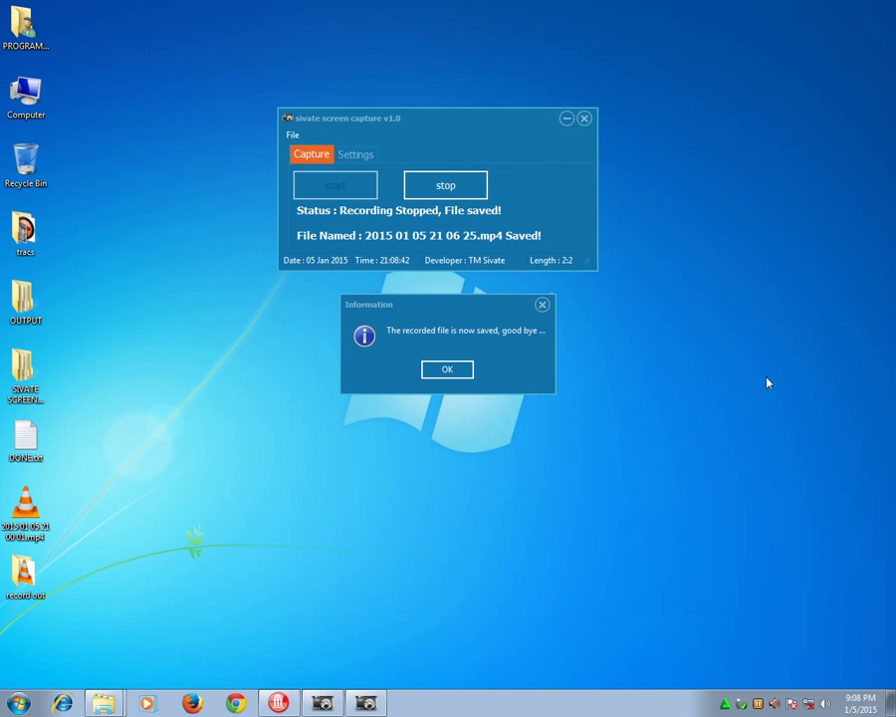
- Acknowledge the saved recording, run Main_P again from RAD Studio, and show the new capture window alone on the desktop
{"action": "left_click", "coordinate": [440, 370]}
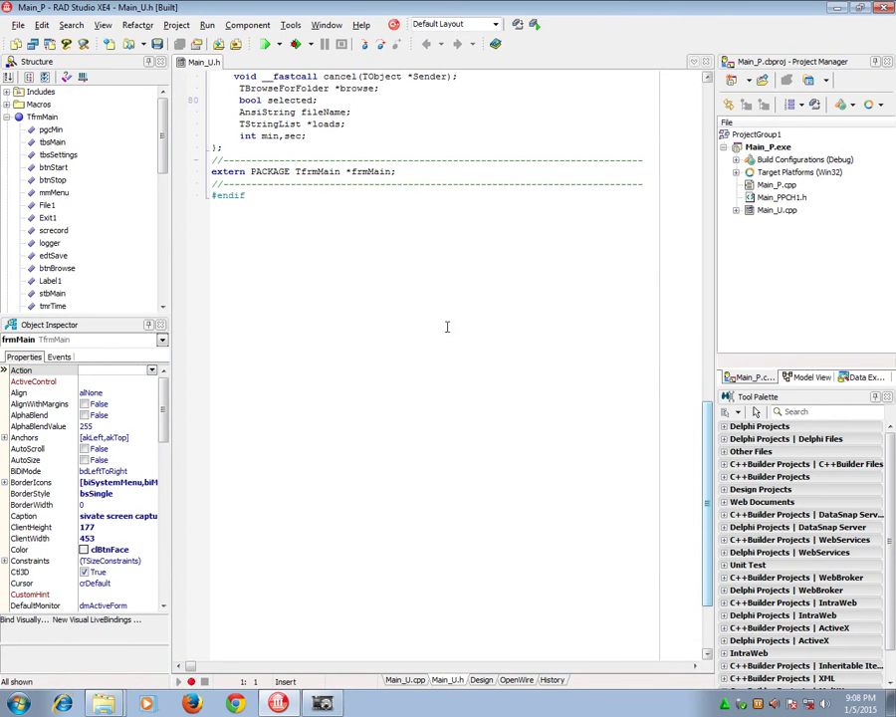
{"action": "left_click", "coordinate": [297, 45]}
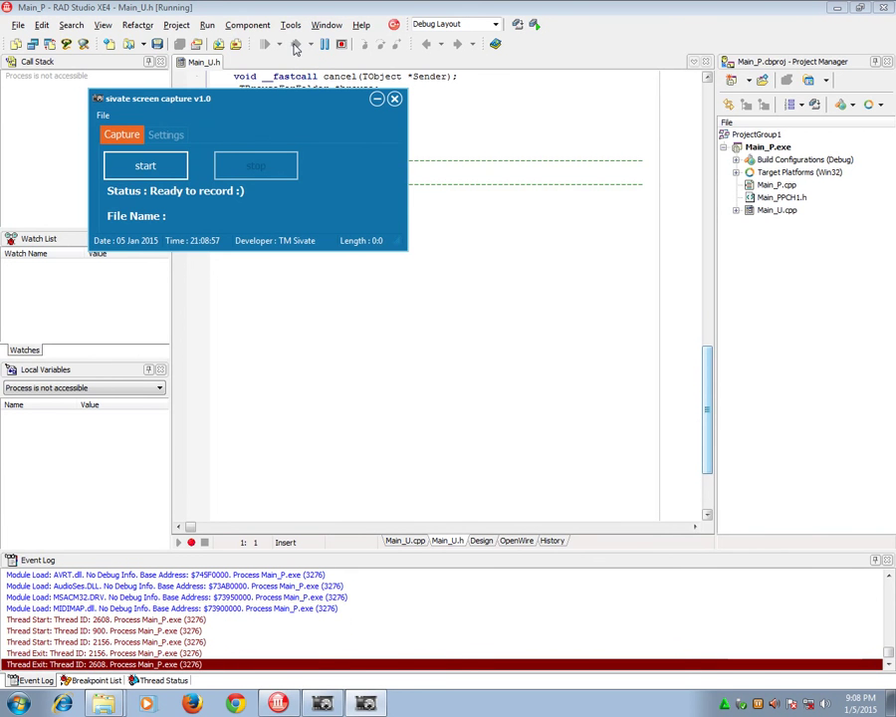
{"action": "left_click_drag", "start_coordinate": [208, 117], "coordinate": [395, 112]}
{"action": "key", "text": "super+d"}
- Review the output quality and save folder settings, return to the capture view and shift the window slightly
{"action": "left_click", "coordinate": [378, 149]}
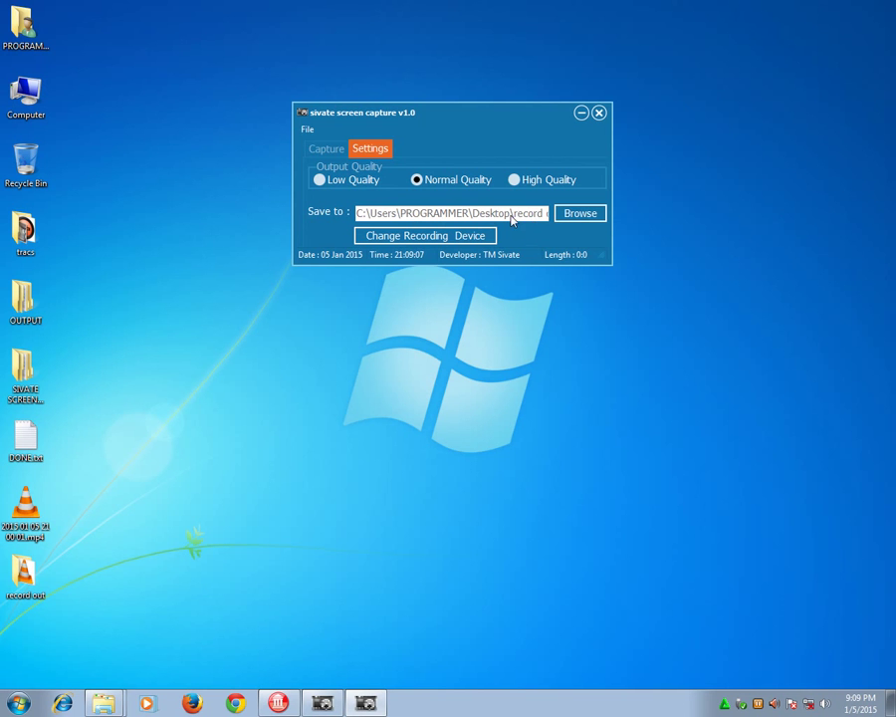
{"action": "left_click", "coordinate": [327, 149]}
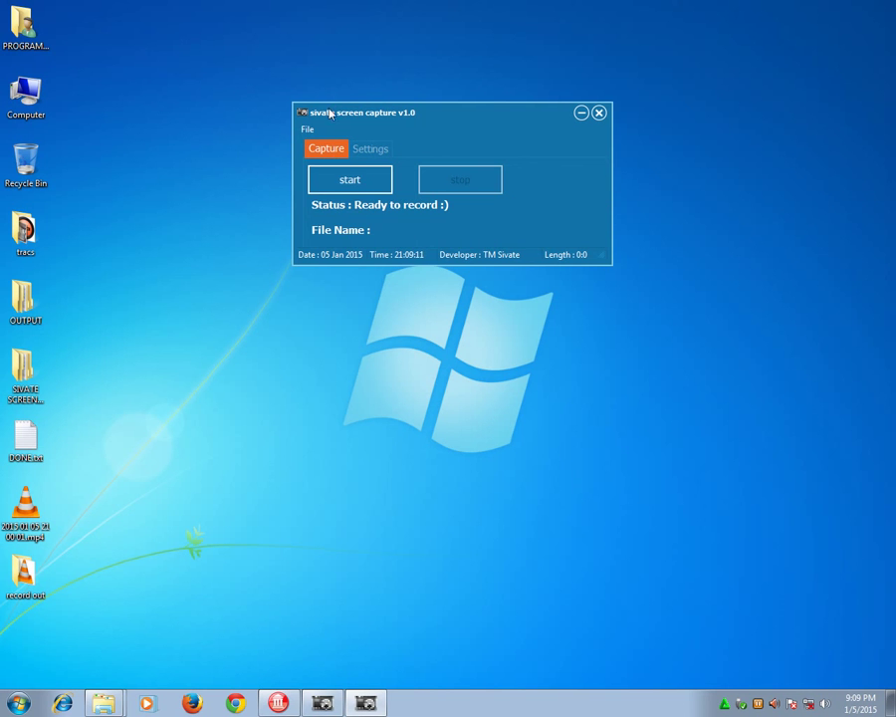
{"action": "left_click_drag", "start_coordinate": [336, 116], "coordinate": [277, 107]}
{"action": "left_click_drag", "start_coordinate": [188, 75], "coordinate": [620, 369]}
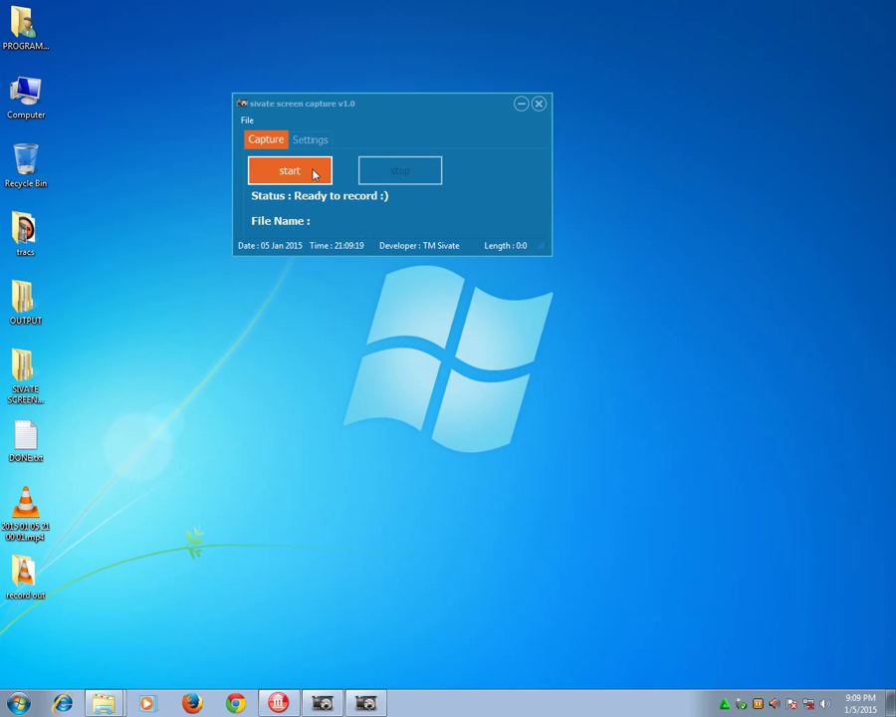
- Try the Low, Normal and High Quality output options, leave High Quality selected, and close the capture program
{"action": "left_click", "coordinate": [309, 139]}
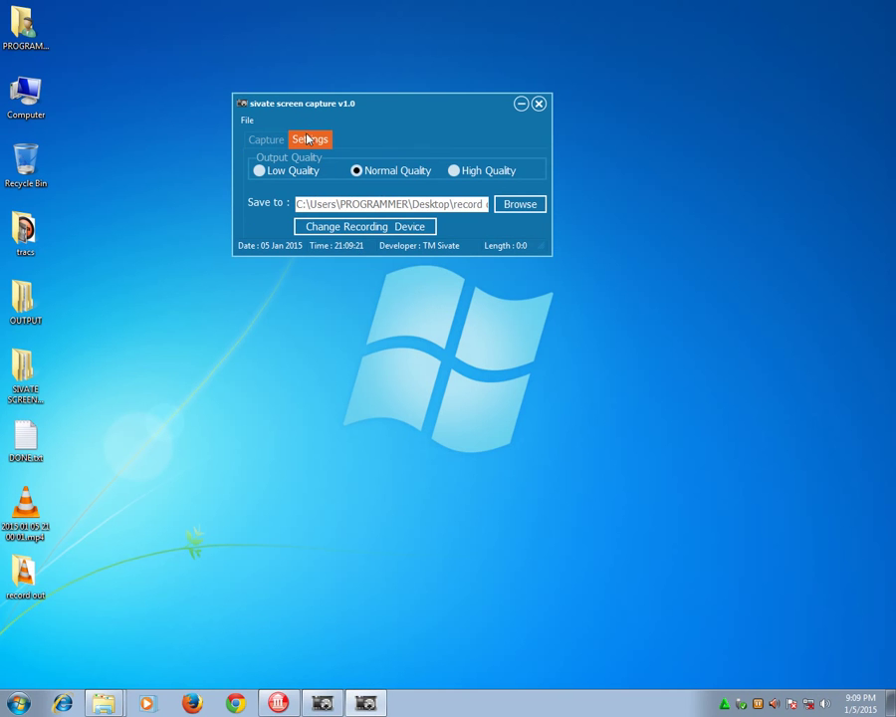
{"action": "left_click", "coordinate": [454, 170]}
{"action": "left_click", "coordinate": [356, 170]}
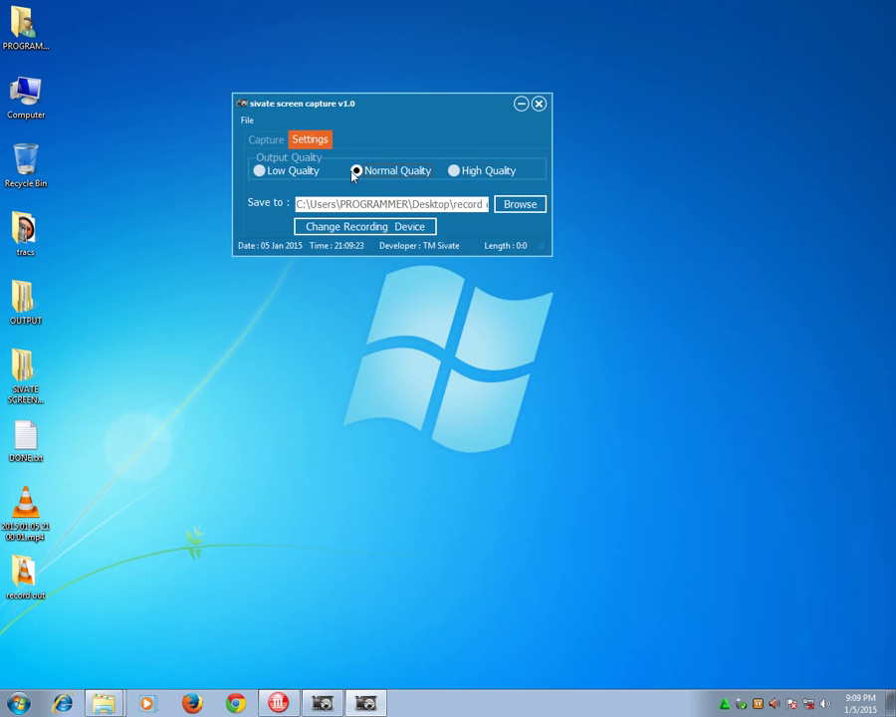
{"action": "left_click", "coordinate": [470, 173]}
{"action": "left_click", "coordinate": [357, 171]}
{"action": "left_click", "coordinate": [265, 172]}
{"action": "left_click", "coordinate": [474, 173]}
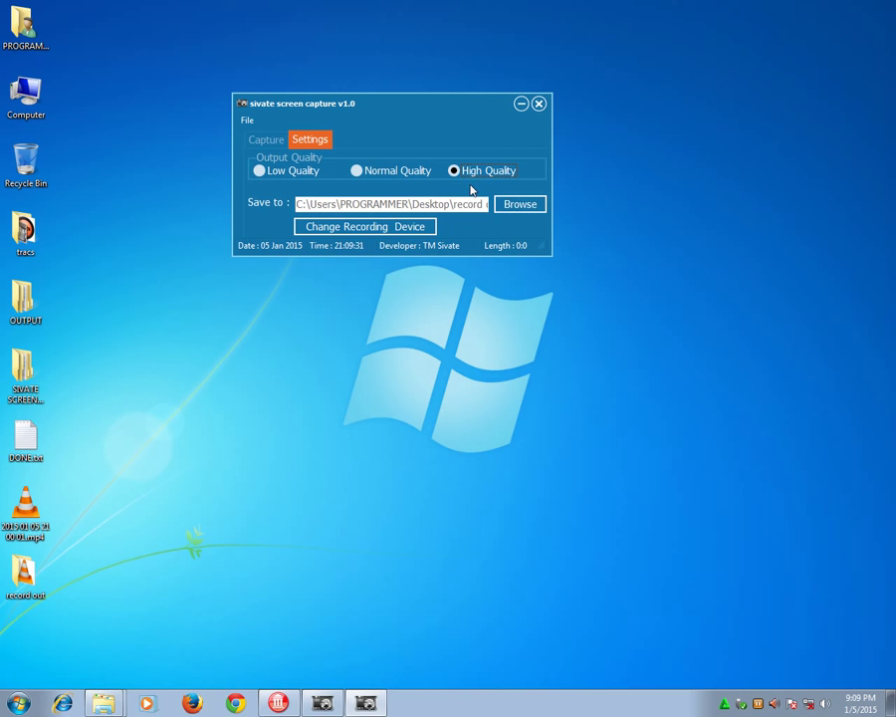
{"action": "left_click", "coordinate": [539, 103]}
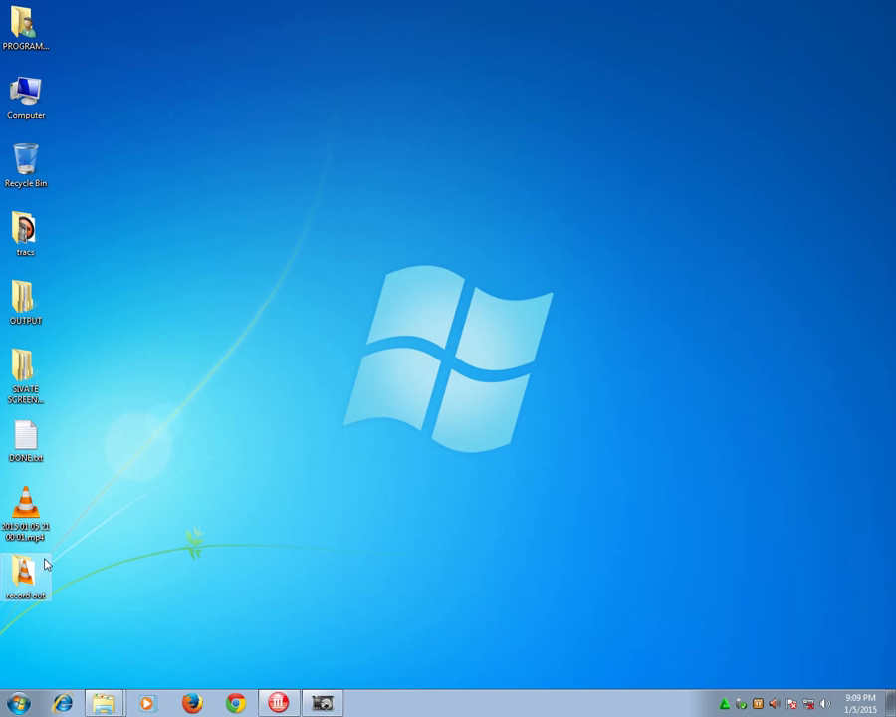
{"action": "double_click", "coordinate": [39, 566]}
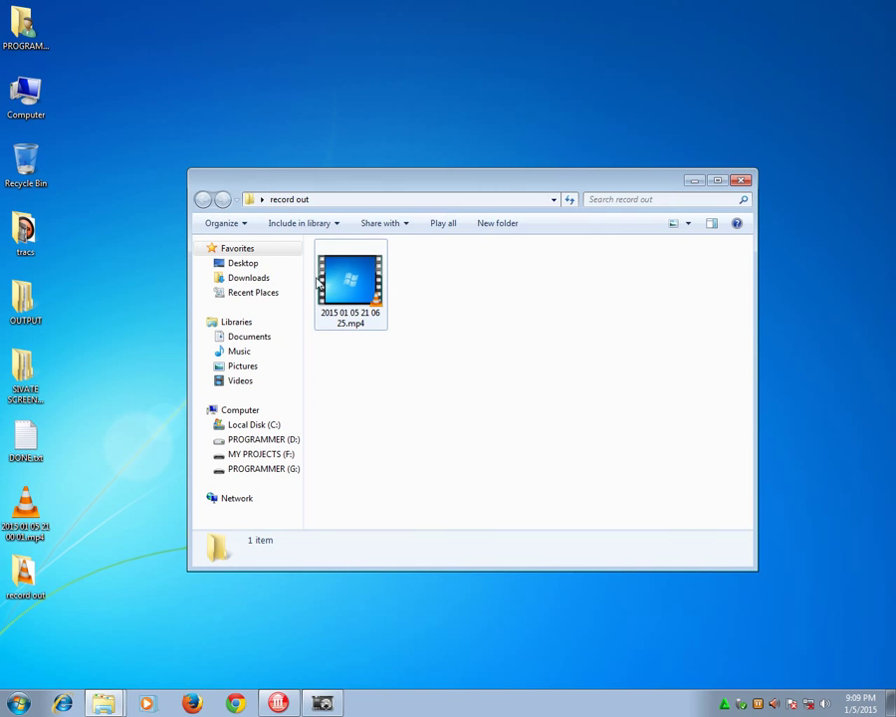
{"action": "left_click", "coordinate": [336, 291]}
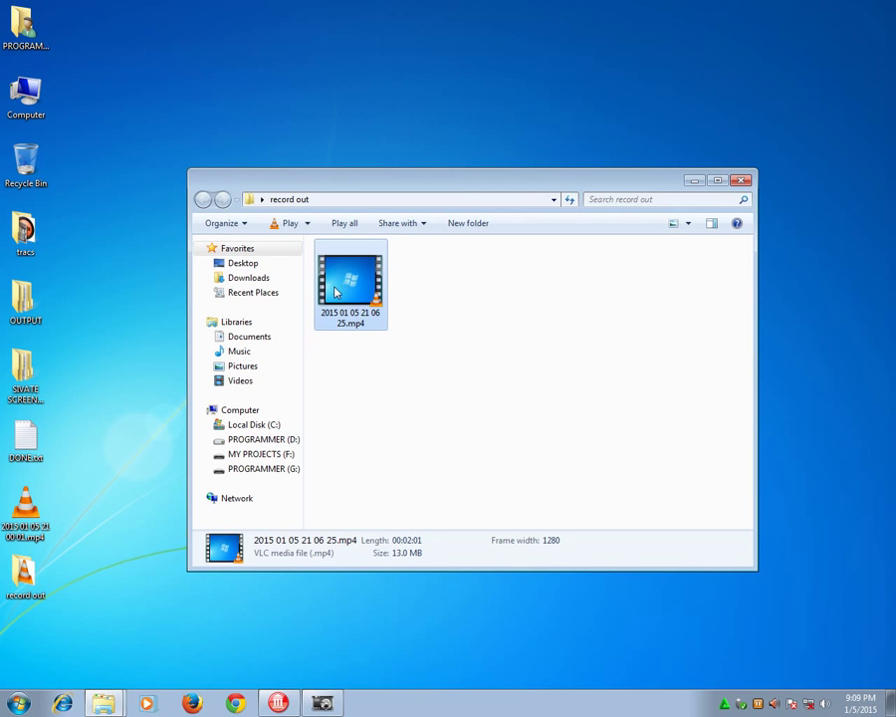
{"action": "double_click", "coordinate": [336, 291]}
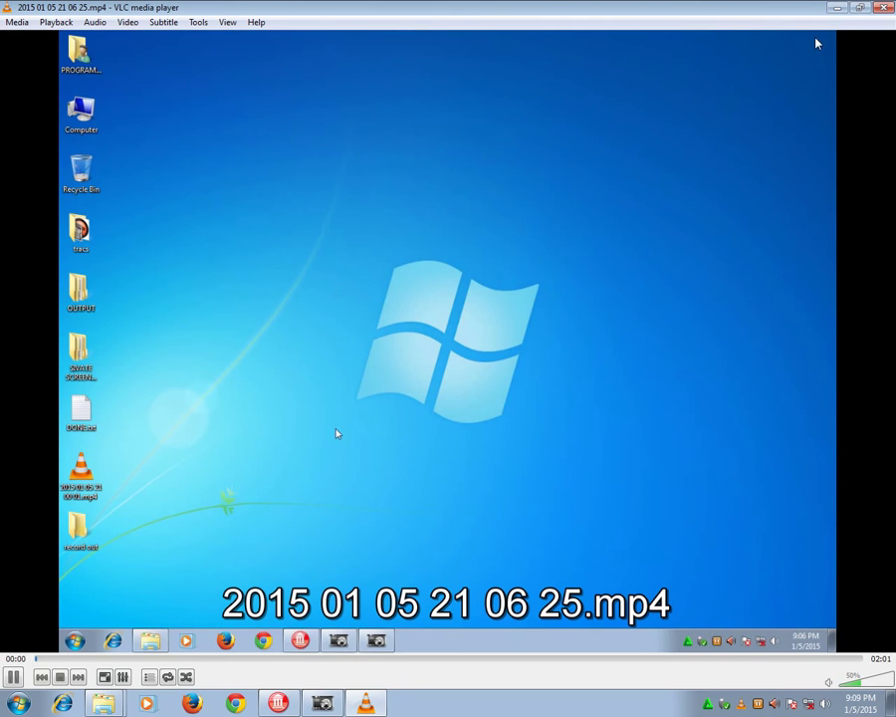
{"action": "left_click", "coordinate": [858, 7]}
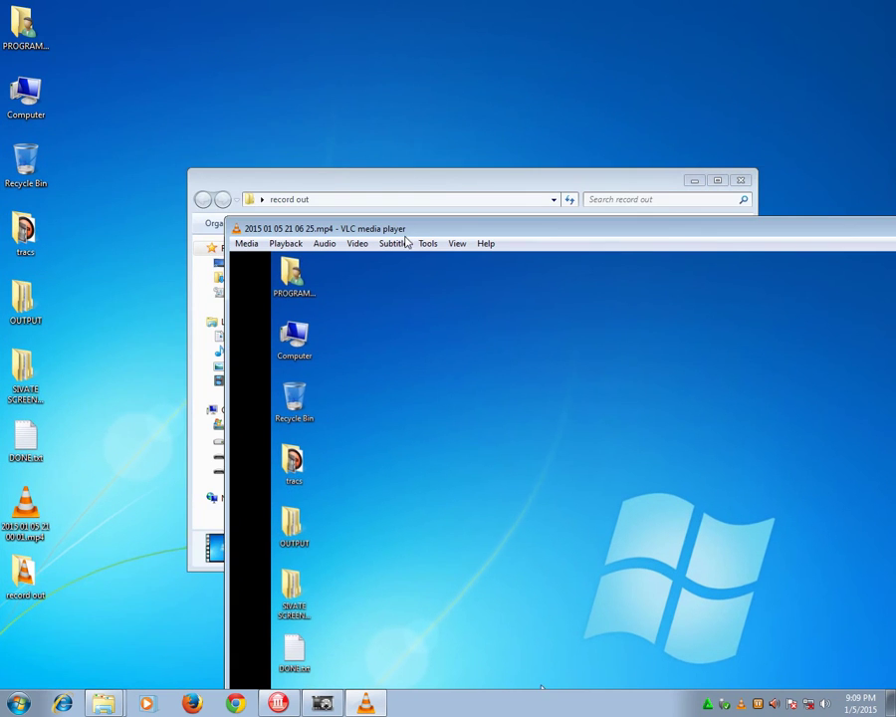
{"action": "left_click_drag", "start_coordinate": [406, 229], "coordinate": [254, 96]}
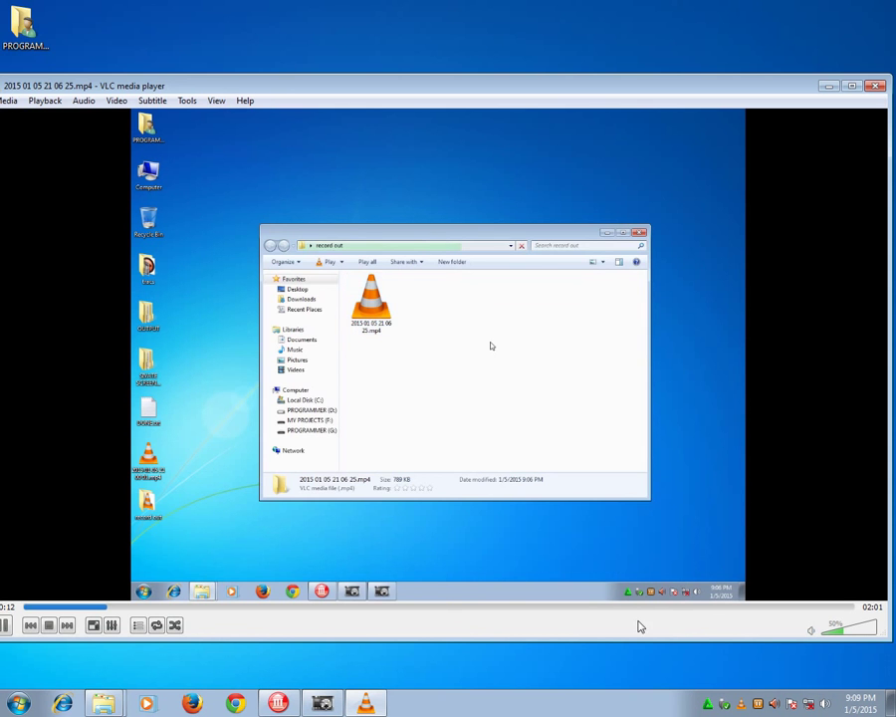
- Sample the recording at several points in its last half minute, and jump back to about 01:02
{"action": "left_click", "coordinate": [671, 606]}
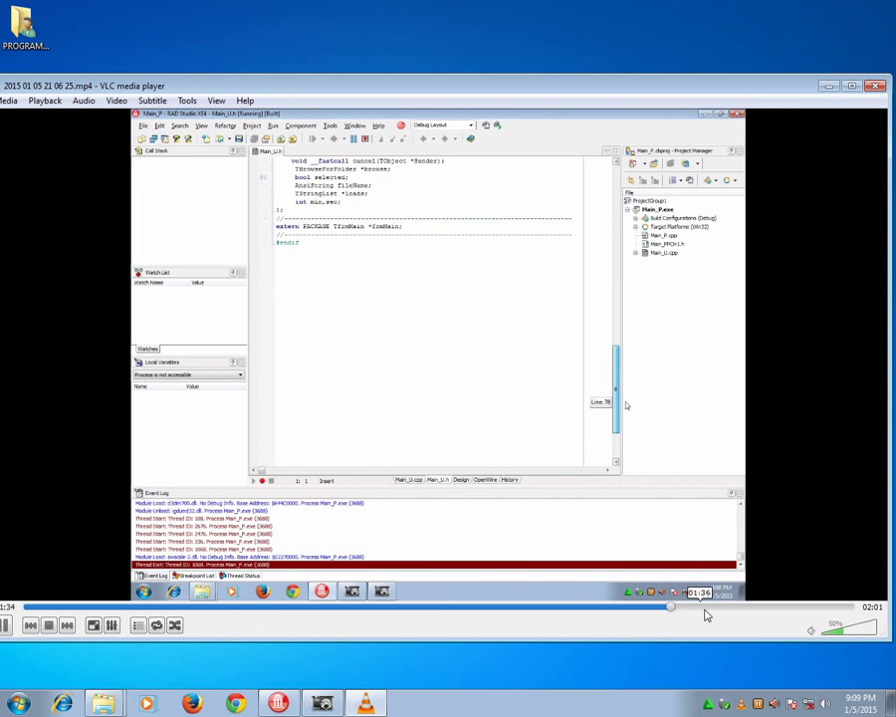
{"action": "left_click", "coordinate": [709, 607]}
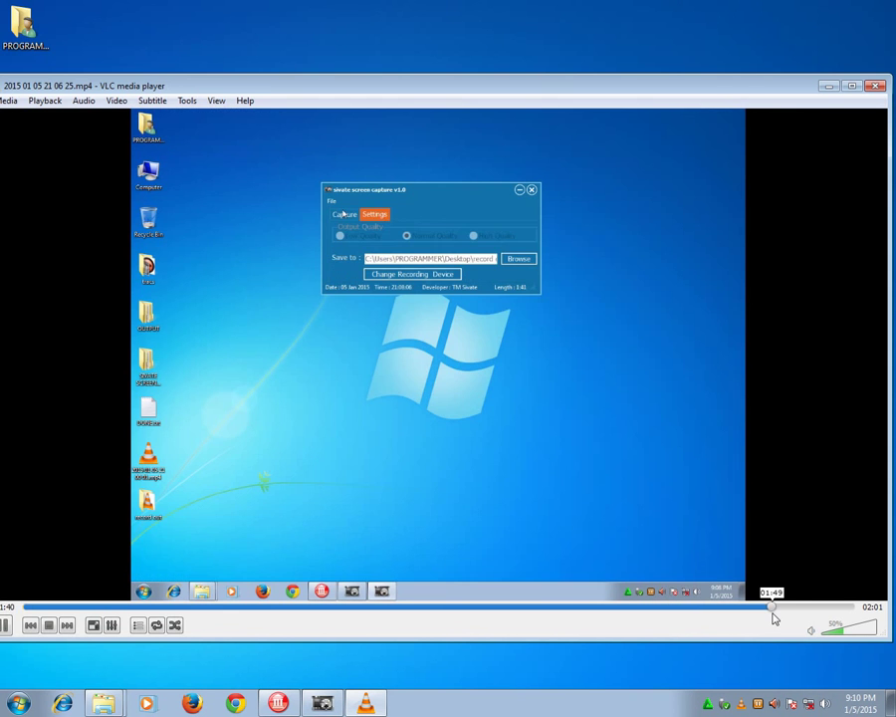
{"action": "left_click", "coordinate": [779, 615]}
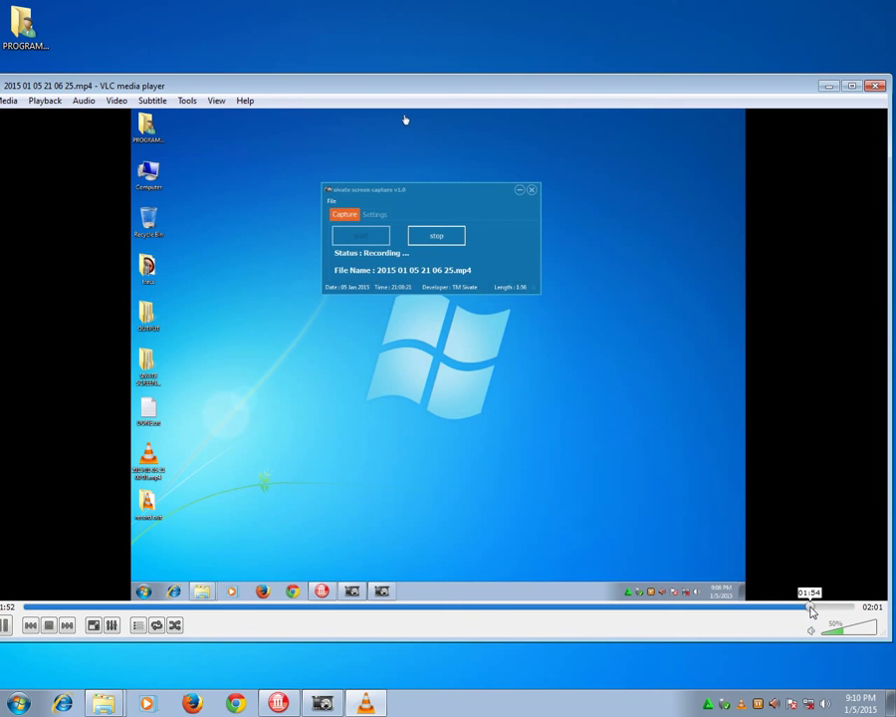
{"action": "left_click", "coordinate": [818, 607]}
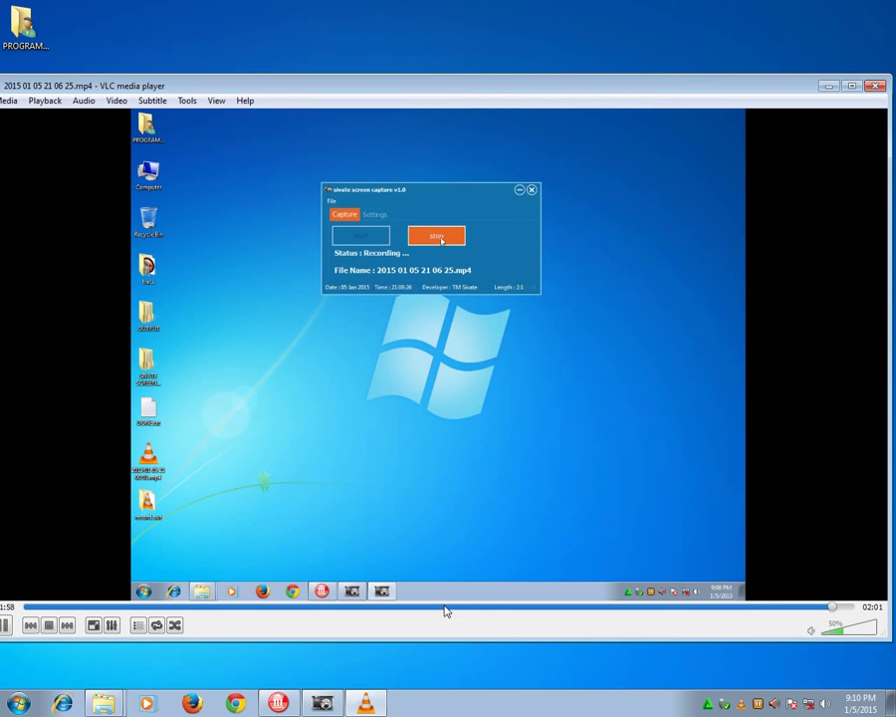
{"action": "left_click", "coordinate": [445, 606]}
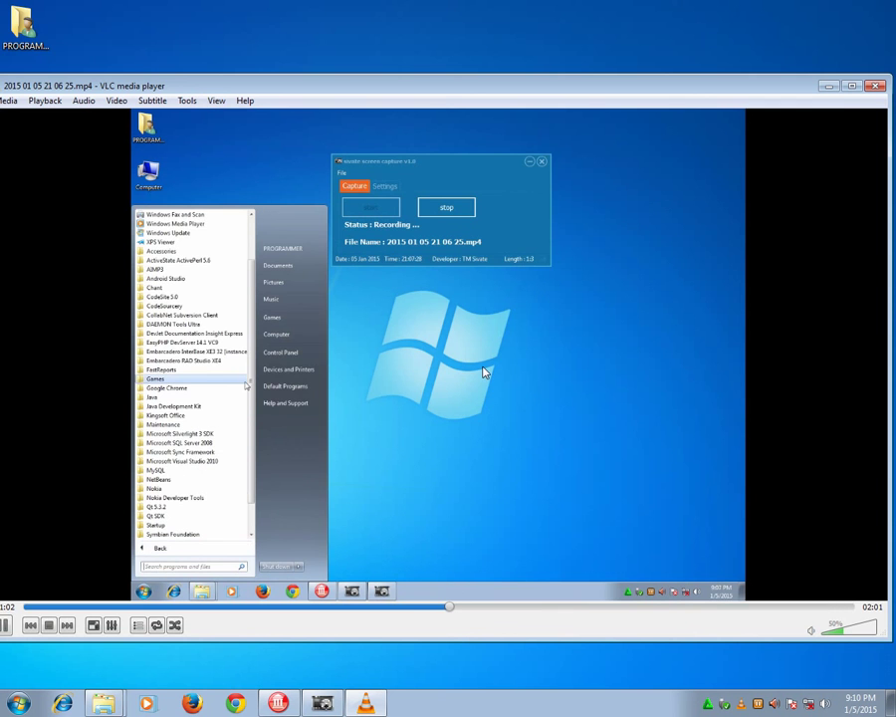
- Watch the recording in full screen, return to the windowed view, and close VLC media player
{"action": "double_click", "coordinate": [483, 372]}
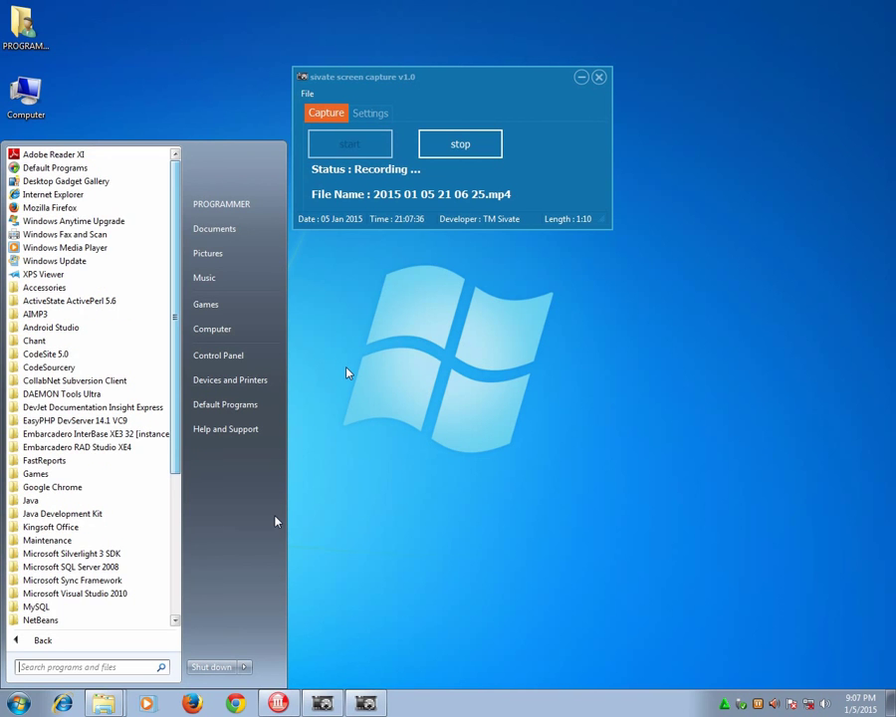
{"action": "double_click", "coordinate": [350, 370]}
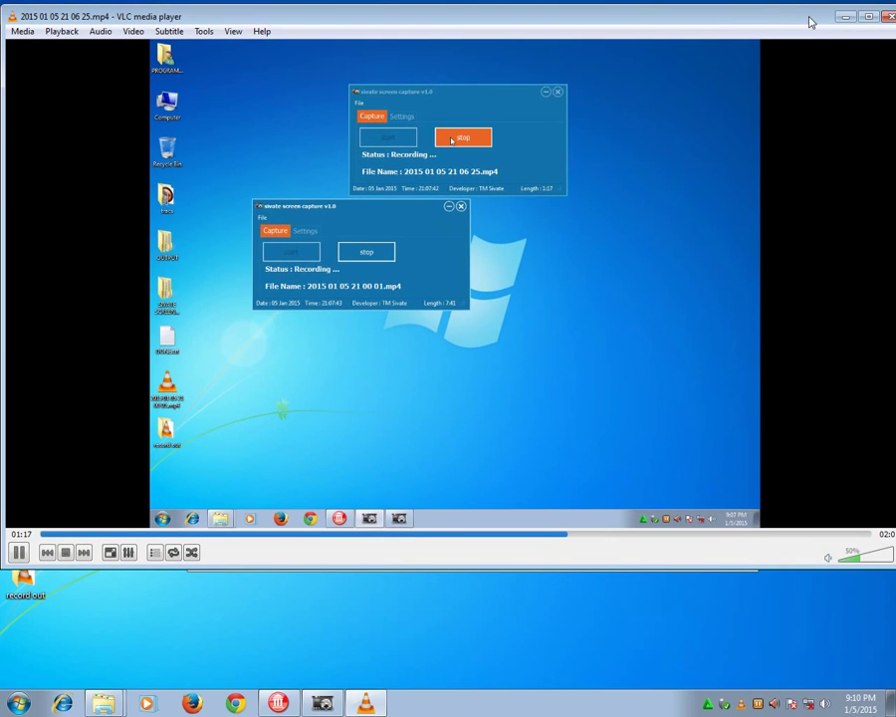
{"action": "left_click", "coordinate": [887, 18]}
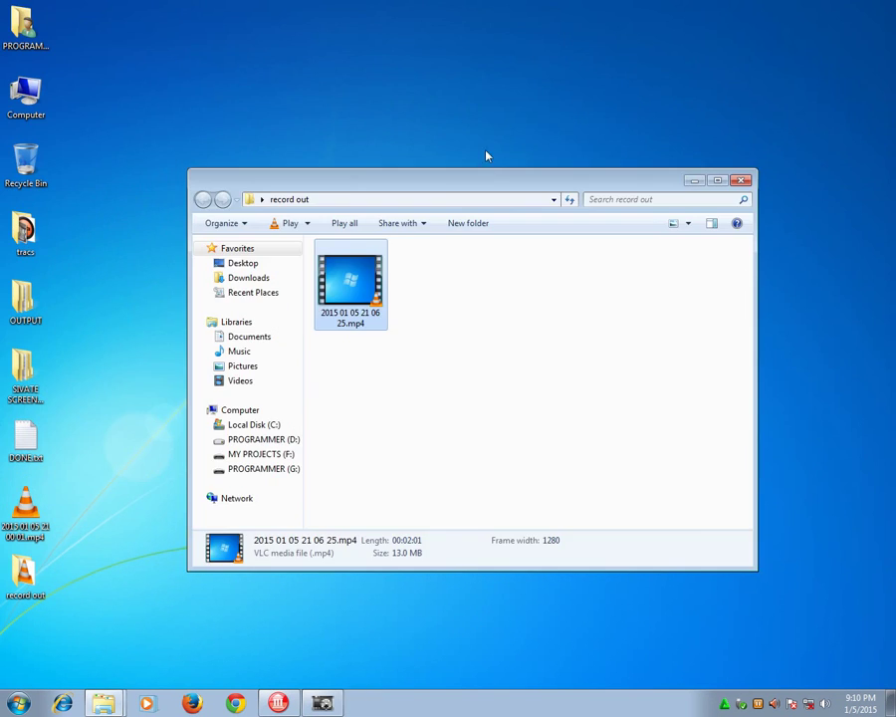
- Bring up the running sivate screen capture window, reposition it over the folder window, review its settings, and return to the capture view
{"action": "left_click", "coordinate": [322, 703]}
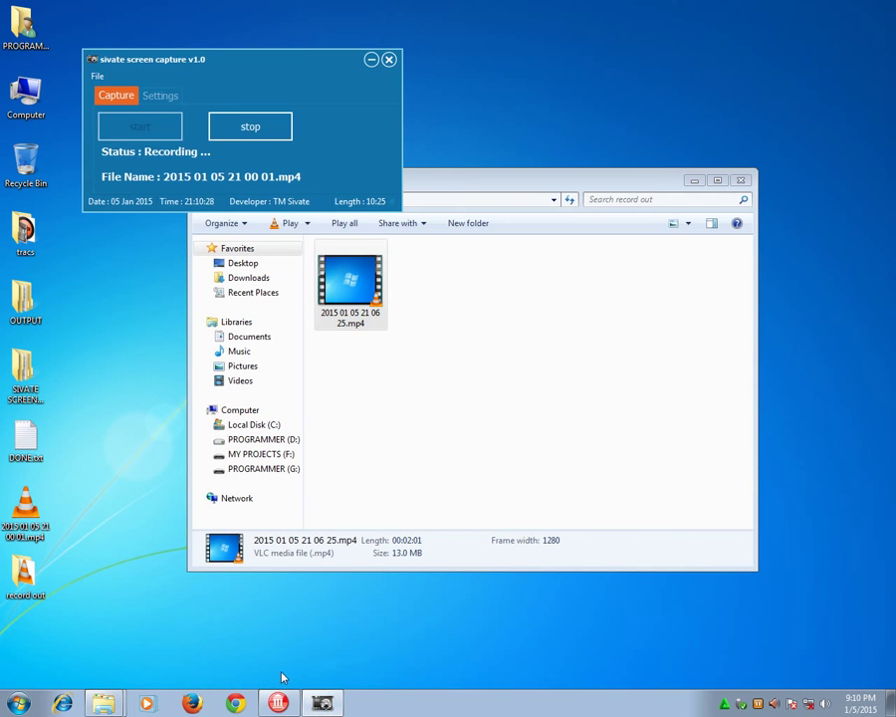
{"action": "left_click_drag", "start_coordinate": [202, 60], "coordinate": [318, 50]}
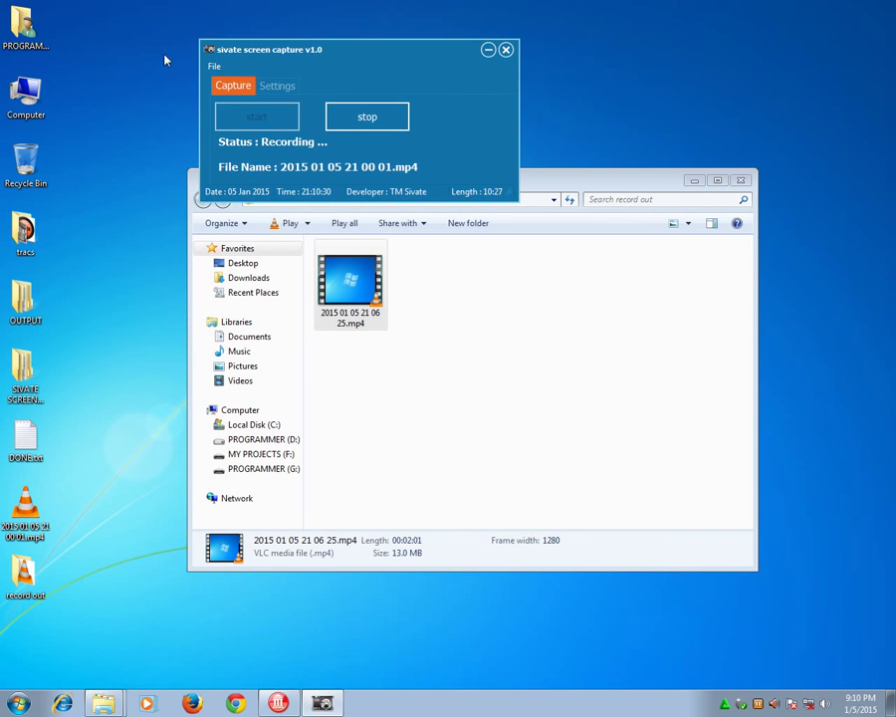
{"action": "left_click", "coordinate": [212, 68]}
{"action": "left_click", "coordinate": [209, 53]}
{"action": "left_click", "coordinate": [277, 86]}
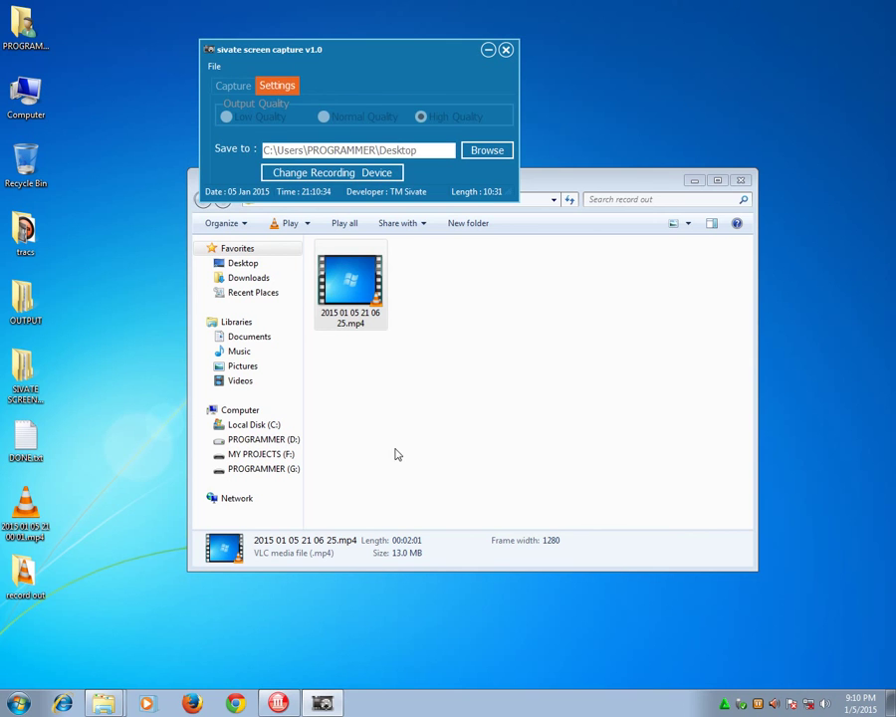
{"action": "left_click", "coordinate": [233, 86]}
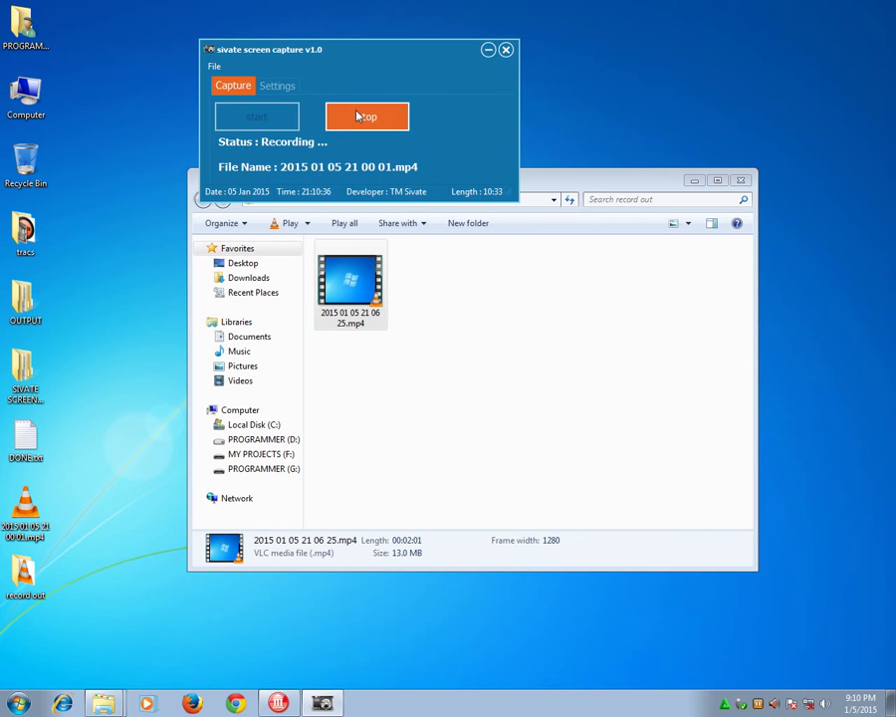